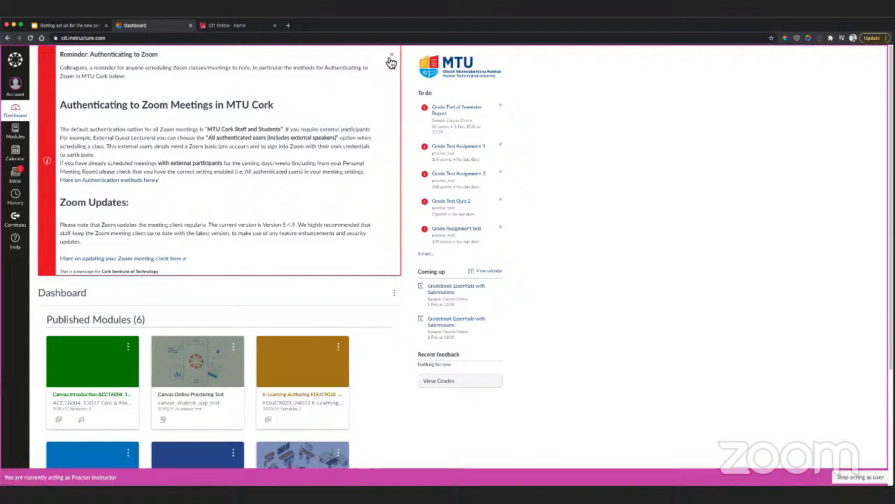
Dismiss the Zoom authentication announcement and unpublish the Canvas Introduction ACCT6004_13027 Cost & Management Accounting module
{"action": "left_click", "coordinate": [392, 55]}
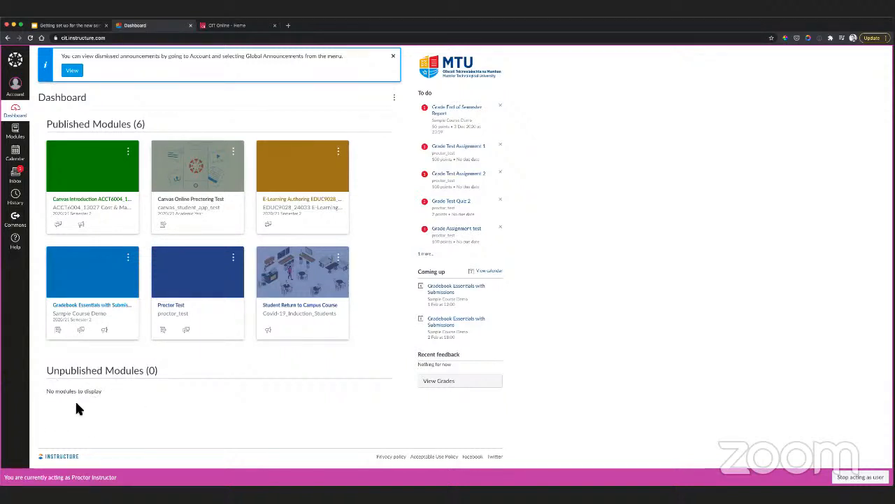
{"action": "left_click", "coordinate": [105, 175]}
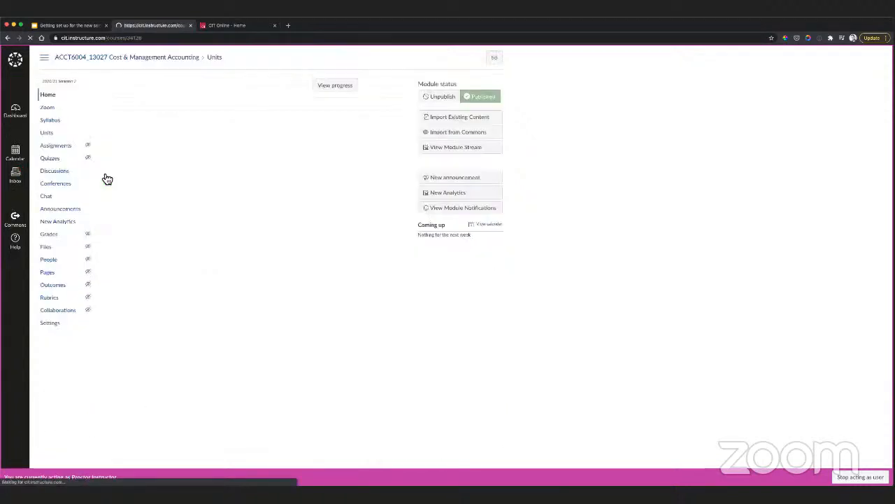
{"action": "left_click", "coordinate": [445, 100]}
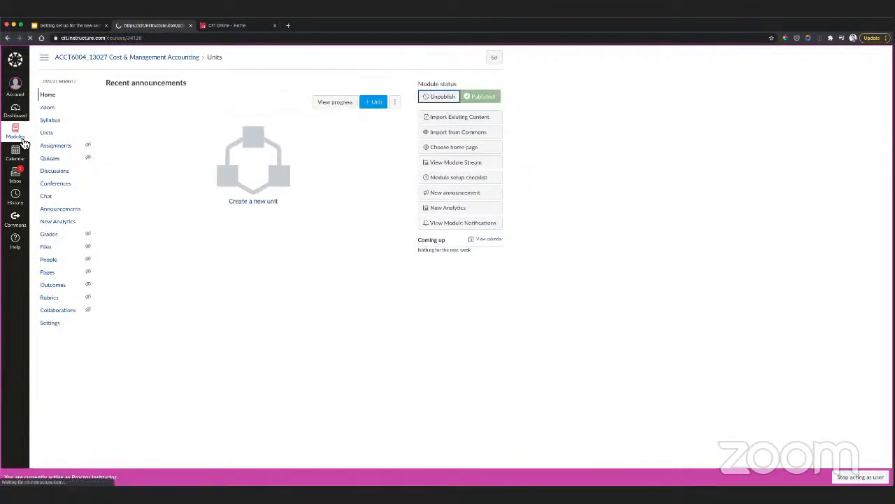
Reopen the unpublished Cost & Management Accounting module from the dashboard and examine the help resources, highlighting the Canvas telephone support number
{"action": "left_click", "coordinate": [16, 110]}
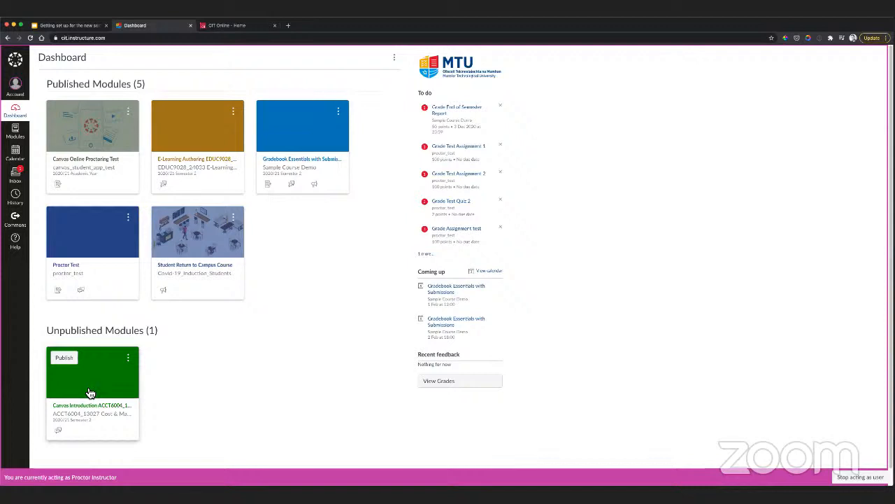
{"action": "left_click", "coordinate": [90, 392]}
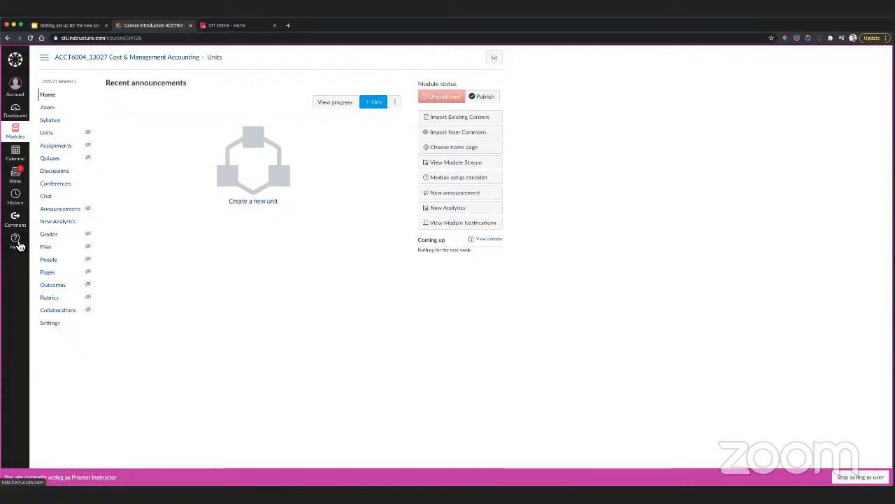
{"action": "left_click", "coordinate": [20, 246]}
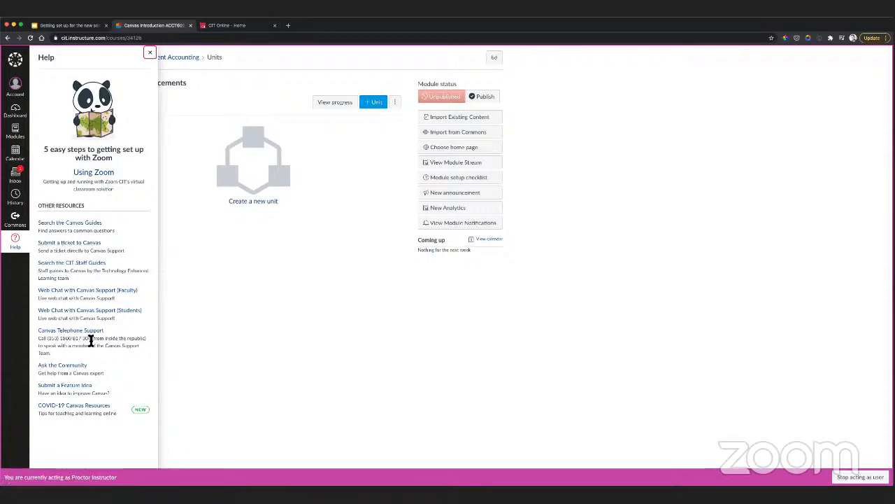
{"action": "left_click_drag", "start_coordinate": [90, 341], "coordinate": [46, 341]}
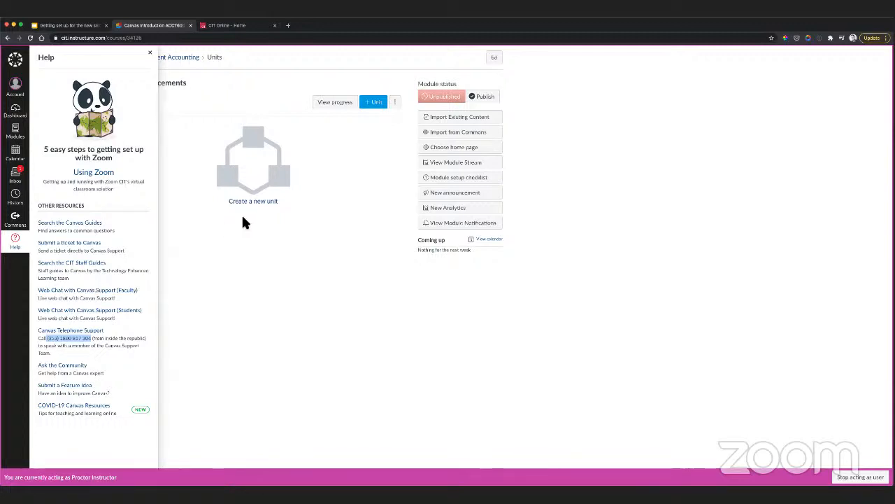
{"action": "left_click", "coordinate": [151, 56]}
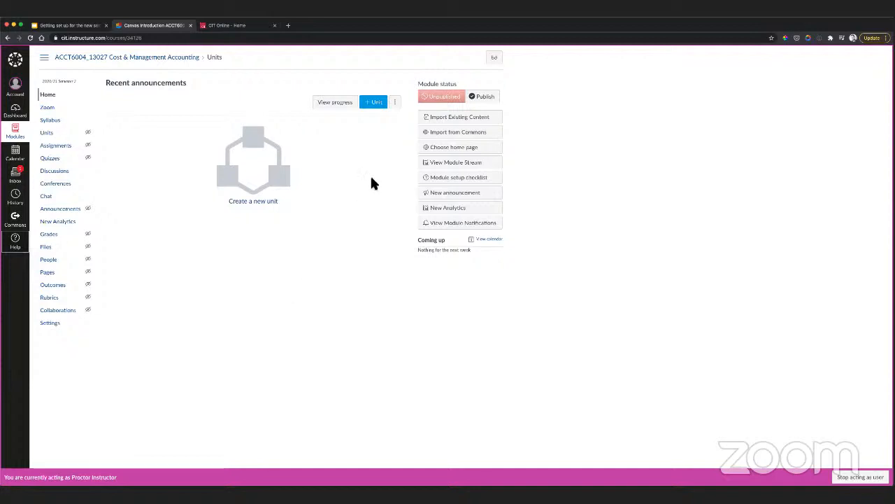
Add a new unit named "Week 1" to the Cost & Management Accounting module
{"action": "left_click", "coordinate": [373, 104]}
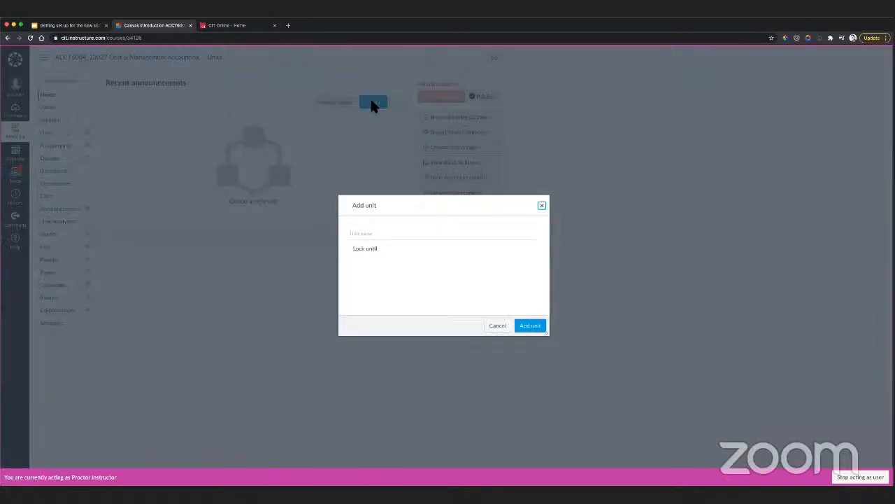
{"action": "left_click", "coordinate": [371, 237]}
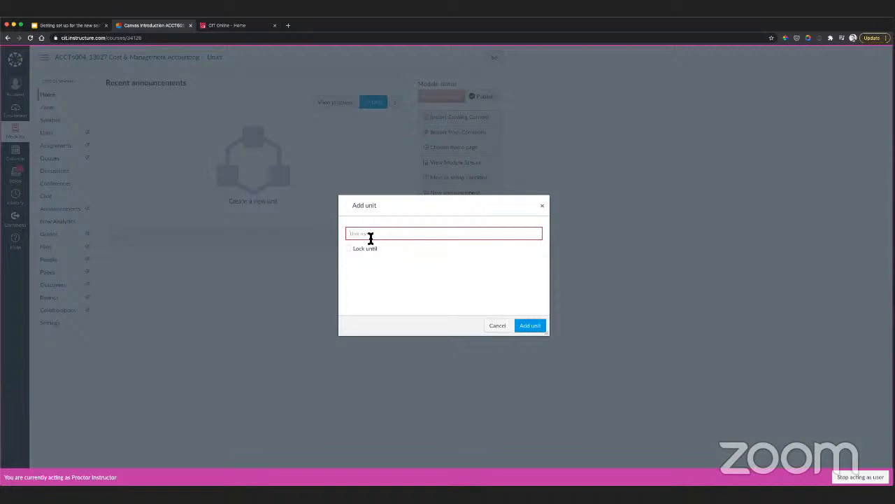
{"action": "type", "text": "Week 1"}
{"action": "left_click", "coordinate": [532, 325]}
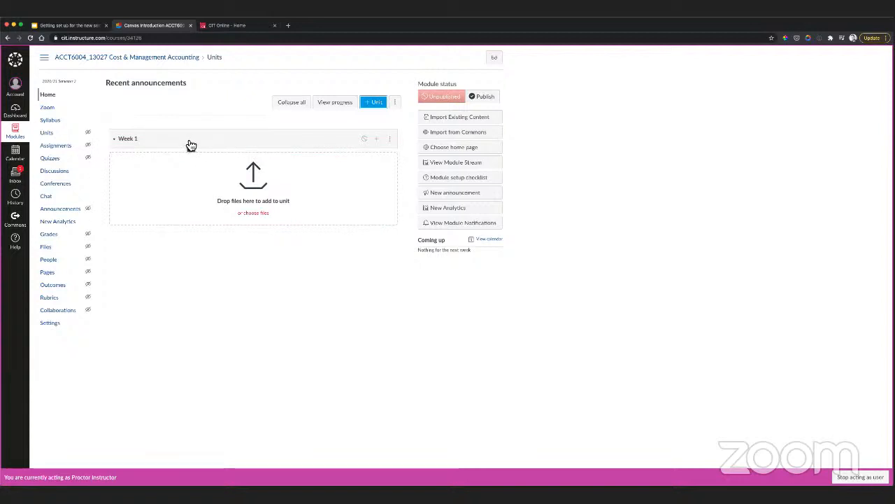
Add the existing course file "TEL_CIT Staff Security Tips for Zoom.pdf" to the Week 1 unit
{"action": "left_click", "coordinate": [263, 221]}
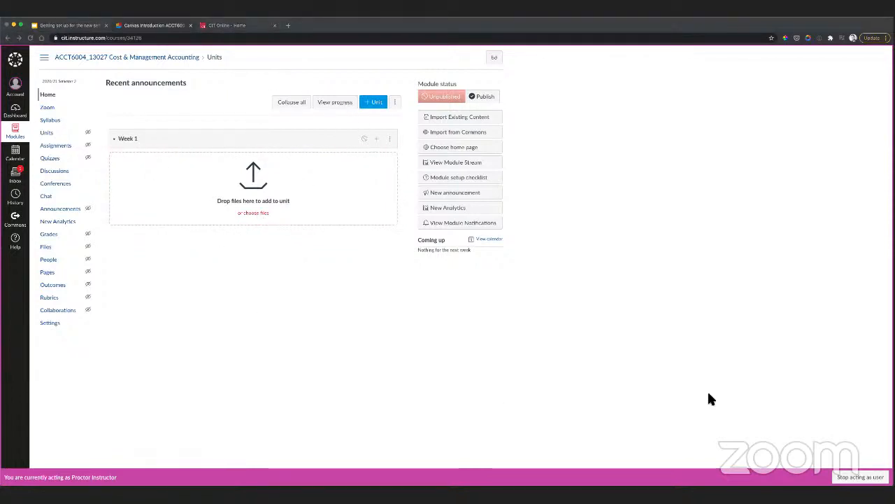
{"action": "left_click_drag", "start_coordinate": [709, 399], "coordinate": [253, 168]}
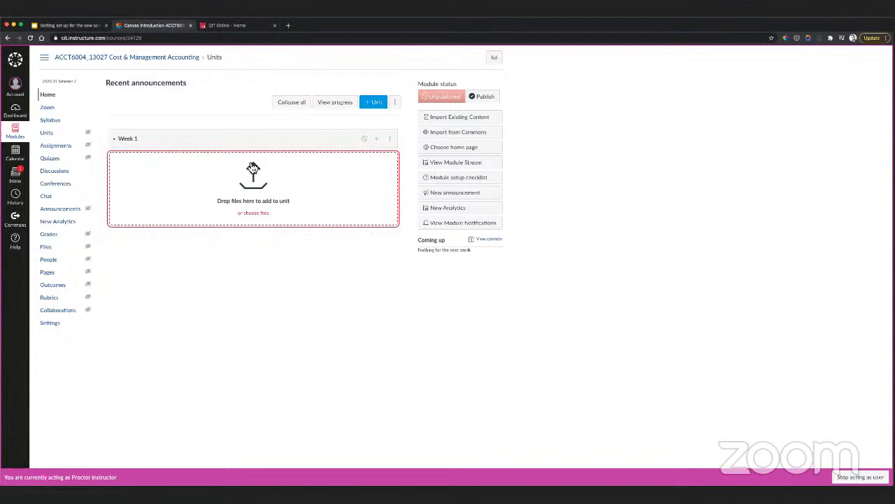
{"action": "left_click", "coordinate": [382, 141]}
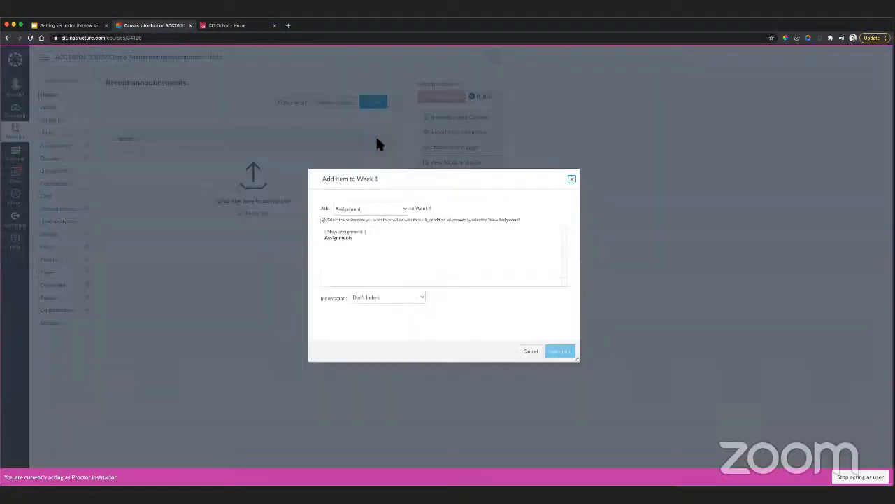
{"action": "left_click", "coordinate": [347, 210]}
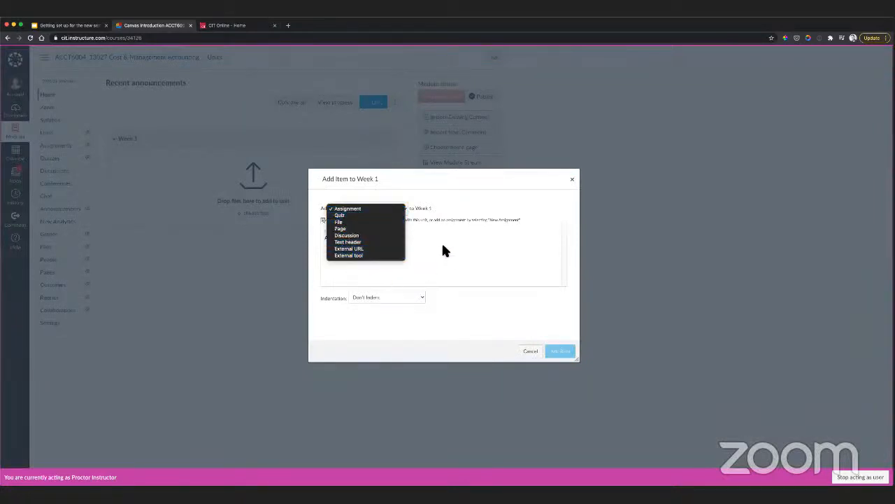
{"action": "left_click", "coordinate": [441, 242]}
{"action": "left_click", "coordinate": [362, 209]}
{"action": "left_click", "coordinate": [352, 223]}
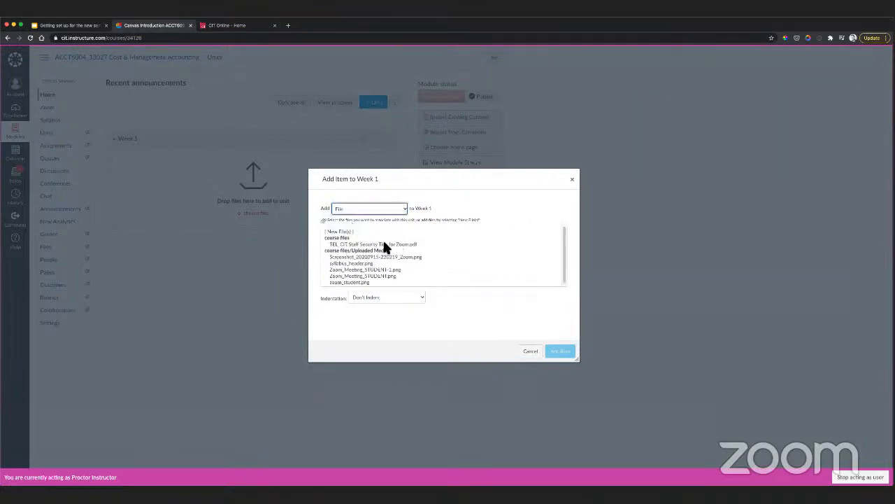
{"action": "left_click", "coordinate": [345, 244]}
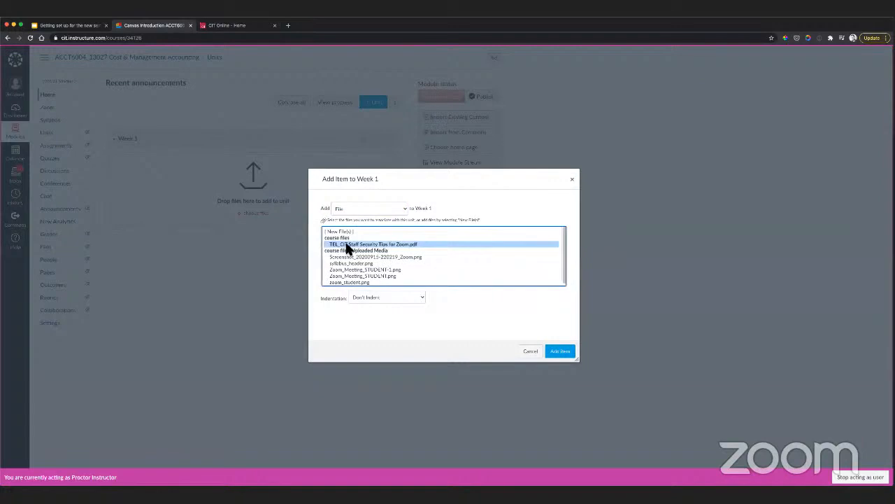
{"action": "left_click", "coordinate": [560, 352]}
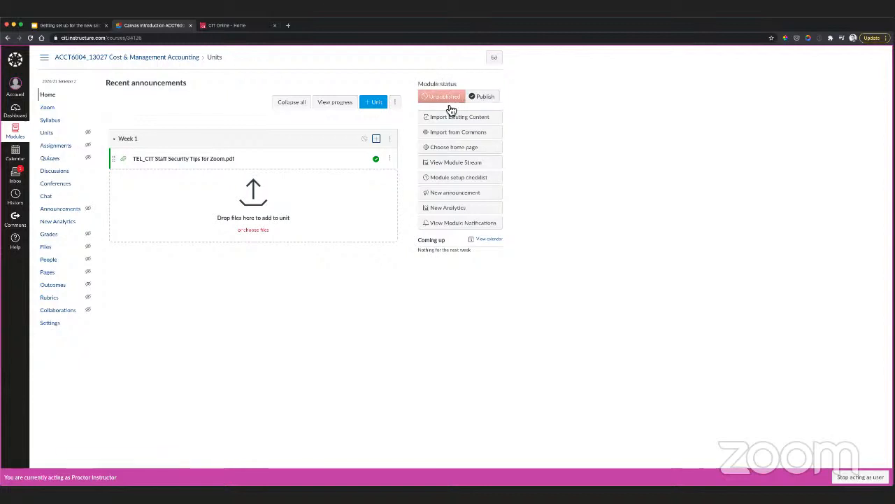
Publish the Cost & Management Accounting module and its Week 1 unit
{"action": "left_click", "coordinate": [492, 101]}
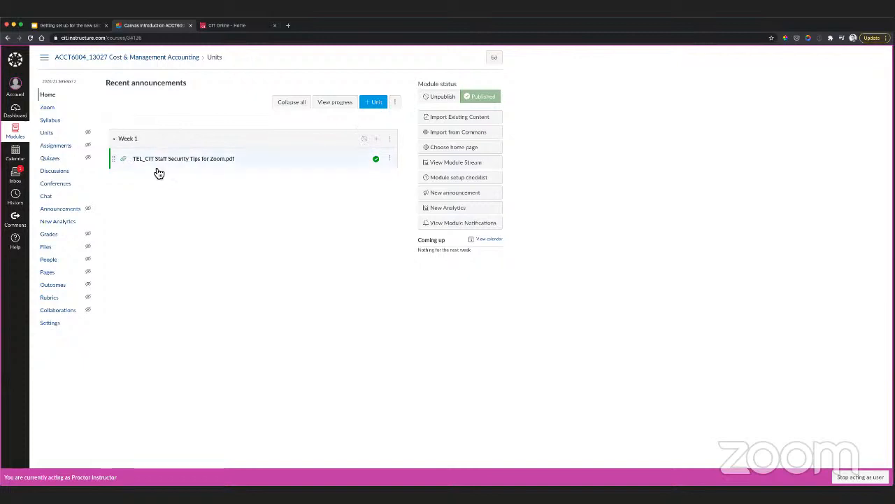
{"action": "left_click", "coordinate": [364, 140]}
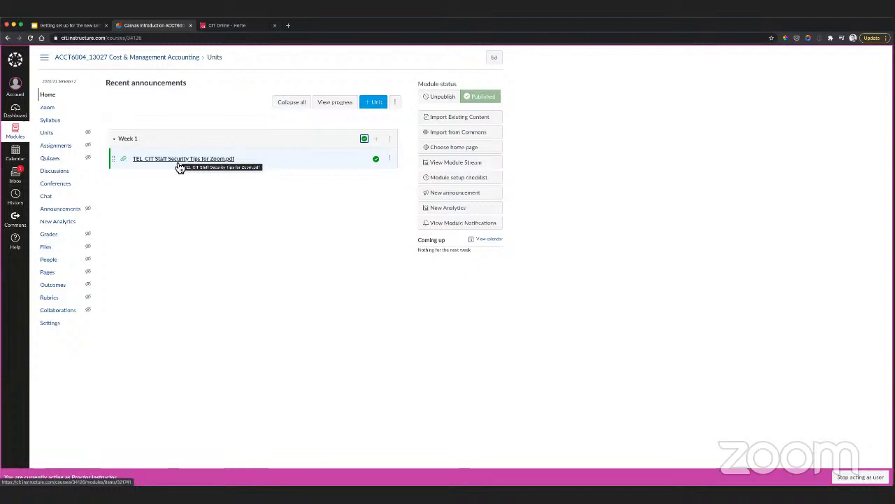
Create a new assignment named "Assignment 1 - Week 1" with the description "A short written reflection..."
{"action": "left_click", "coordinate": [58, 152]}
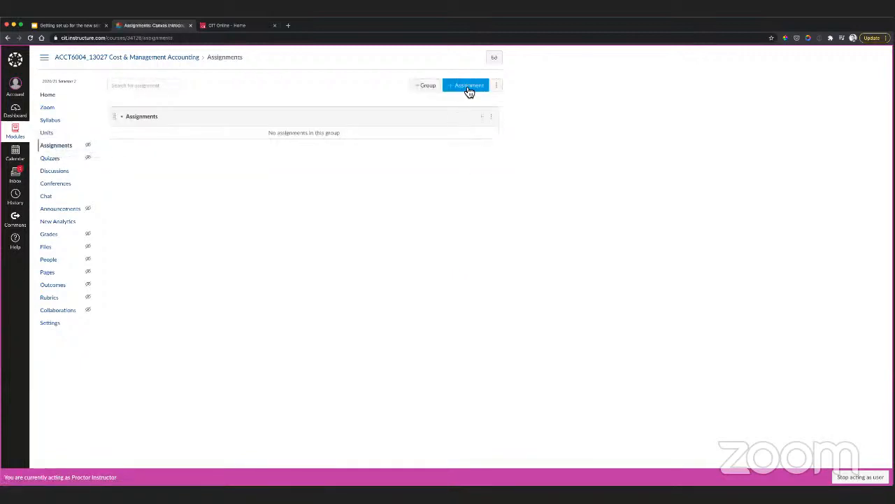
{"action": "left_click", "coordinate": [467, 87]}
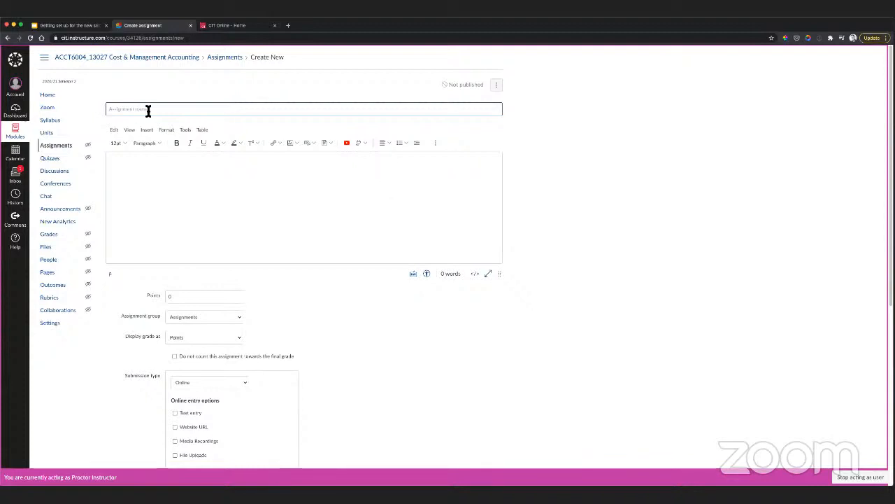
{"action": "type", "text": "Assignment 1 - Week 1"}
{"action": "left_click", "coordinate": [160, 181]}
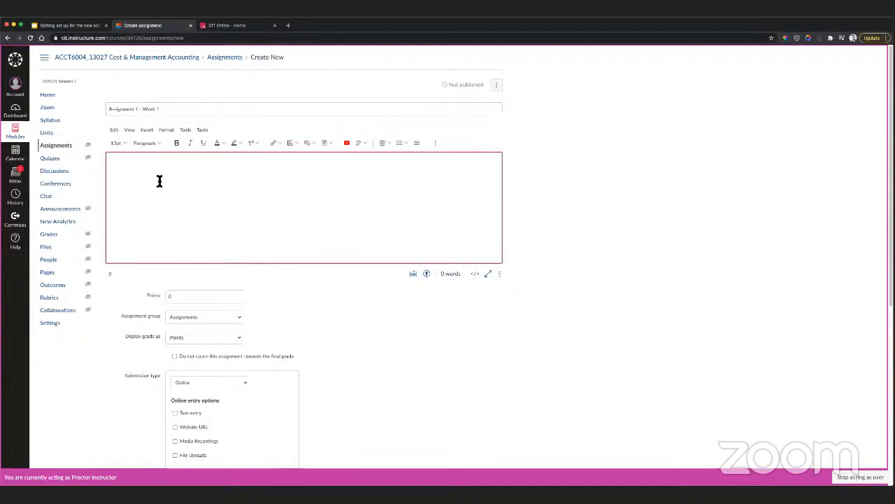
{"action": "type", "text": "A short written reflection...."}
Set the assignment's points to 100 and accept file uploads as the online entry option
{"action": "scroll", "coordinate": [158, 261], "scroll_direction": "down", "scroll_amount": 3}
{"action": "left_click", "coordinate": [162, 205]}
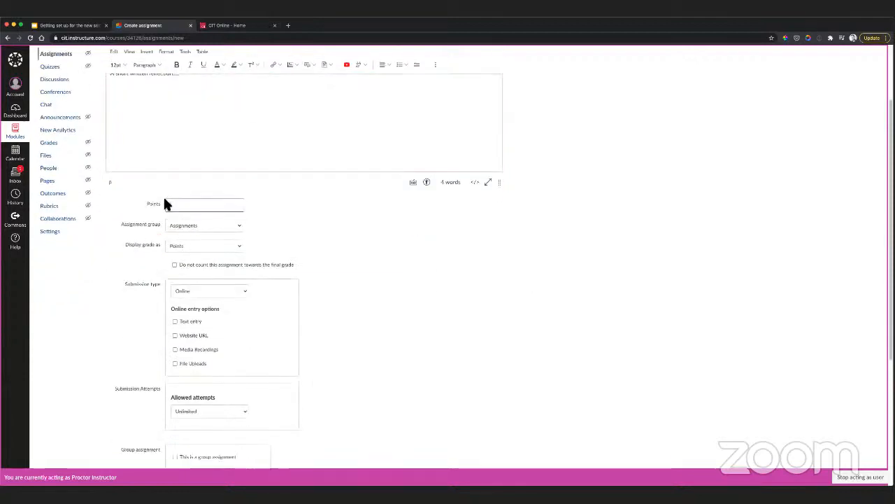
{"action": "type", "text": "100"}
{"action": "left_click", "coordinate": [175, 363]}
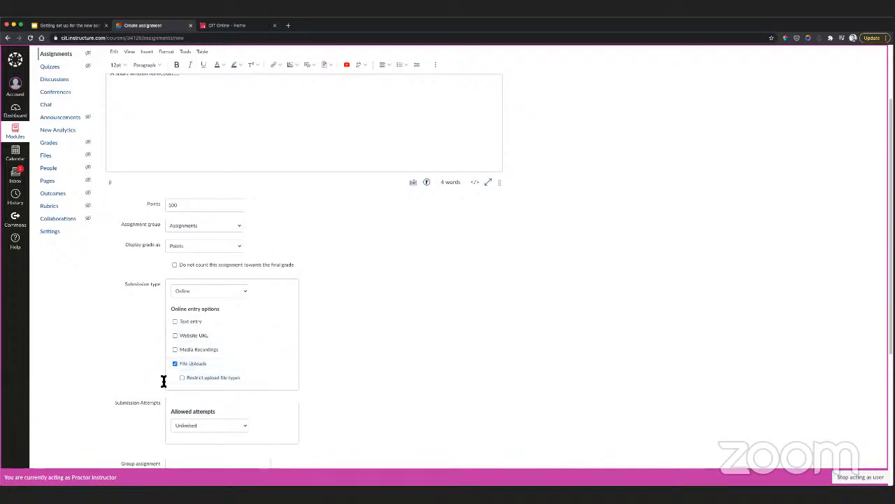
Set the assignment's due date to 3 Feb 23:59 for everyone, and save and publish it
{"action": "scroll", "coordinate": [94, 346], "scroll_direction": "down", "scroll_amount": 3}
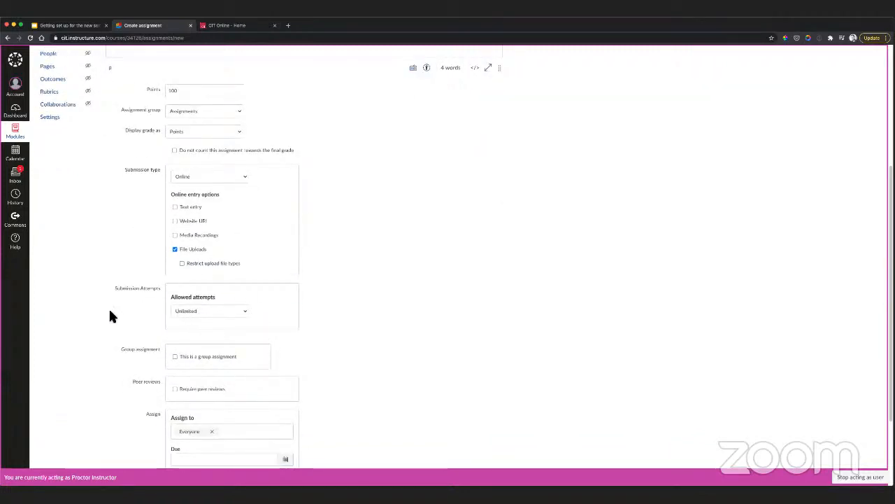
{"action": "scroll", "coordinate": [97, 301], "scroll_direction": "down", "scroll_amount": 2}
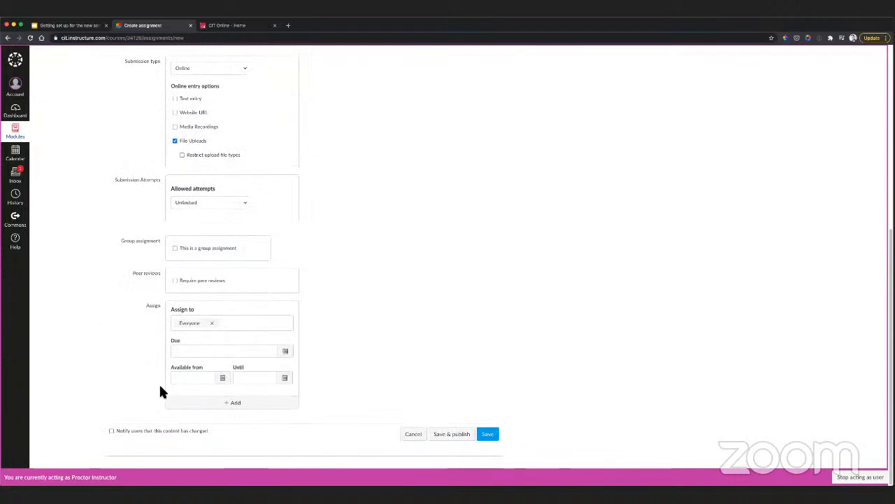
{"action": "left_click", "coordinate": [291, 355]}
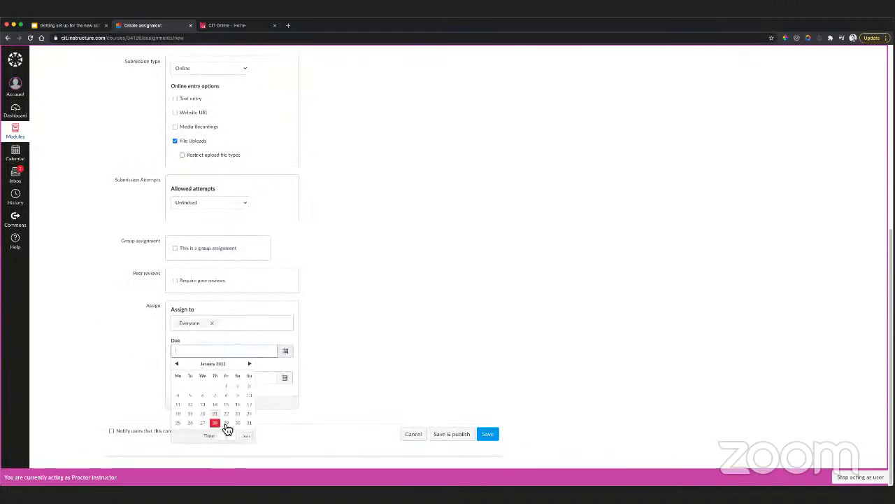
{"action": "left_click", "coordinate": [249, 363]}
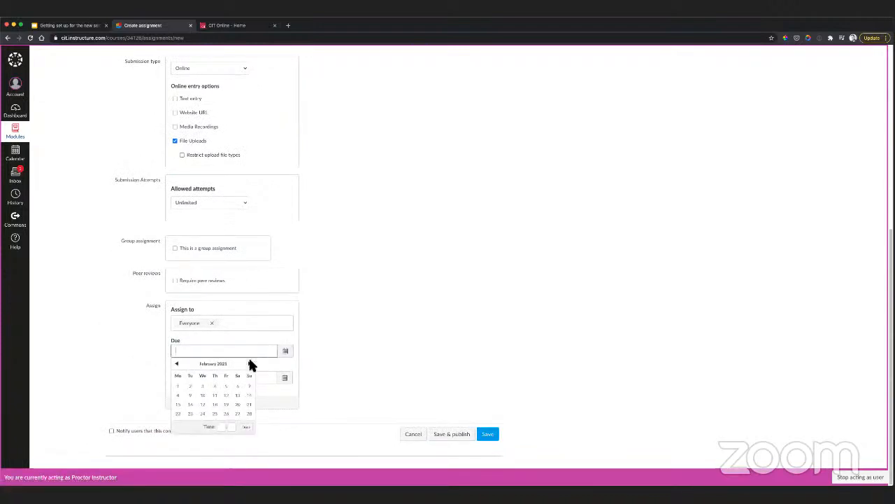
{"action": "left_click", "coordinate": [203, 386]}
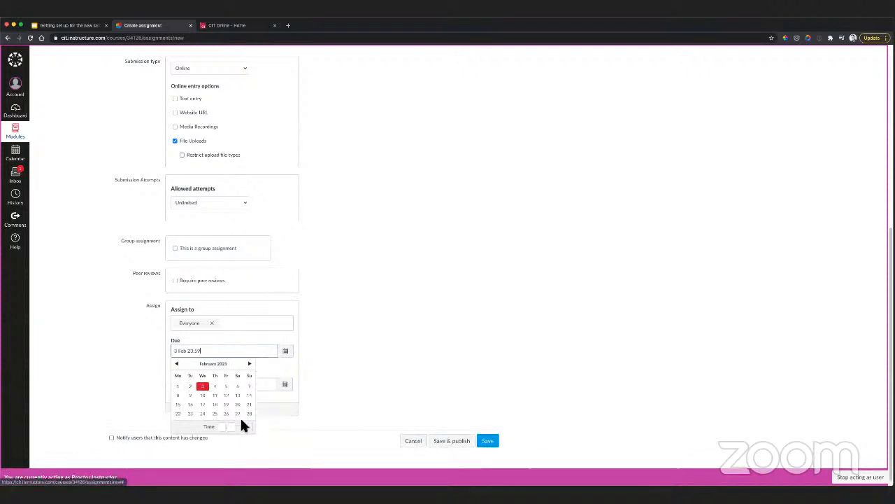
{"action": "left_click", "coordinate": [246, 427]}
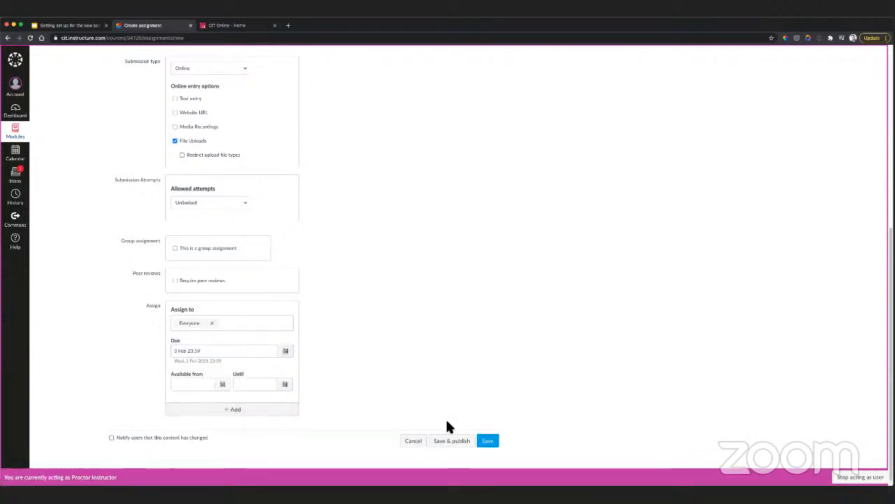
{"action": "left_click", "coordinate": [461, 447]}
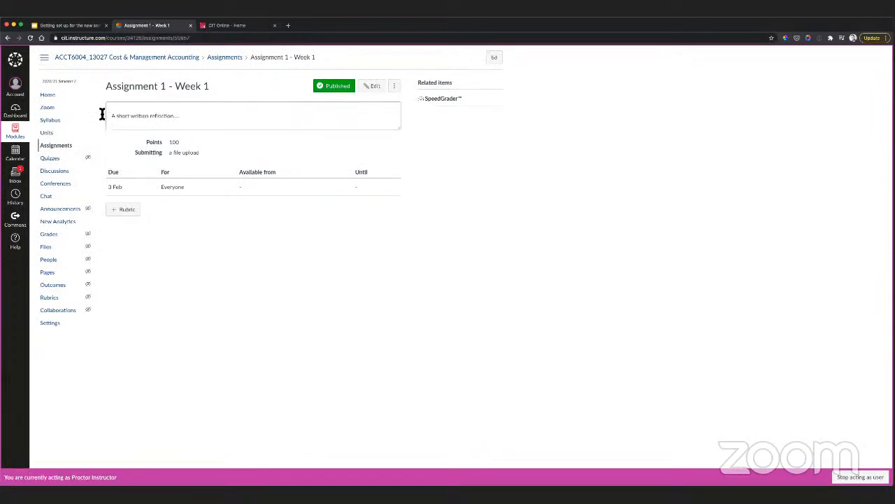
Add the existing assignment "Assignment 1 - Week 1" to the Week 1 unit on the module home page
{"action": "left_click", "coordinate": [56, 100]}
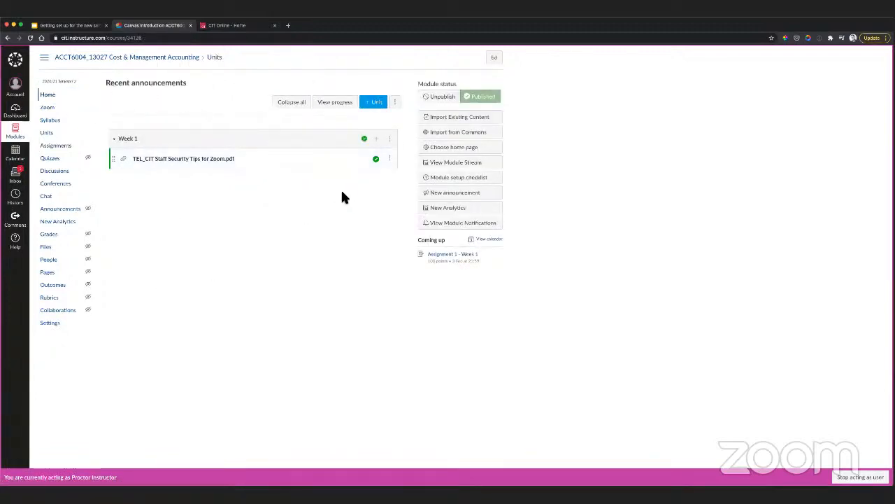
{"action": "left_click", "coordinate": [377, 139]}
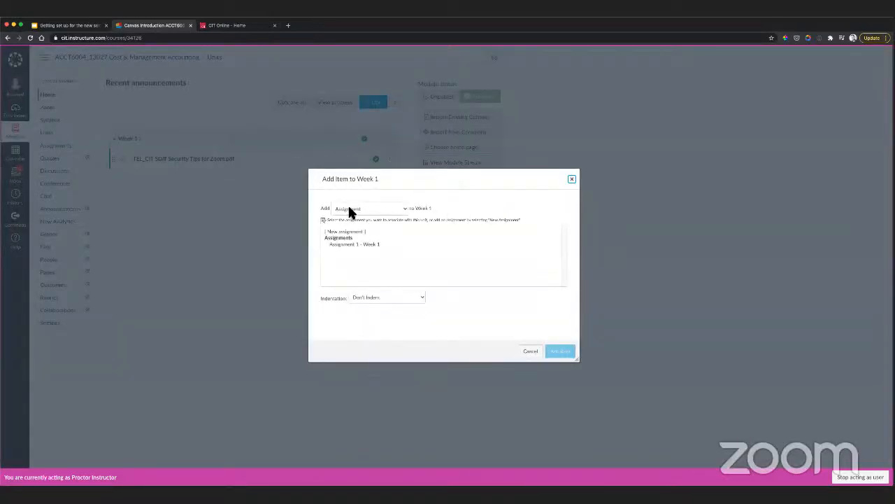
{"action": "left_click", "coordinate": [359, 245]}
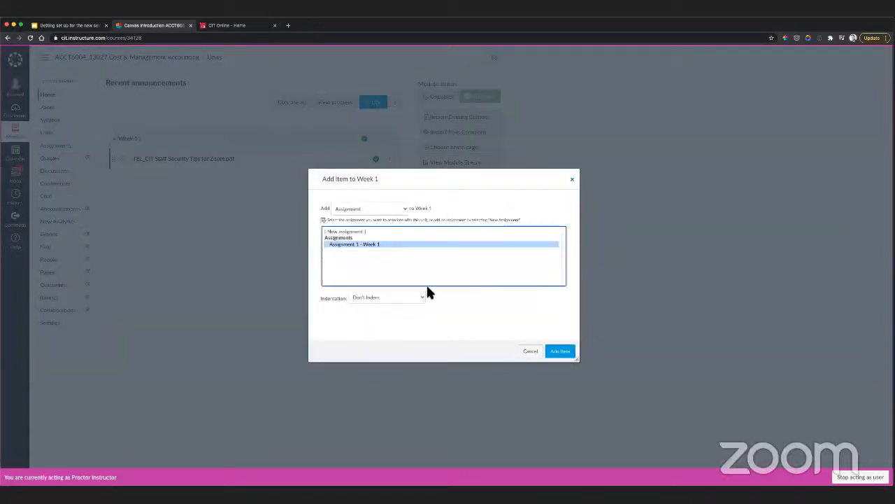
{"action": "left_click", "coordinate": [563, 357]}
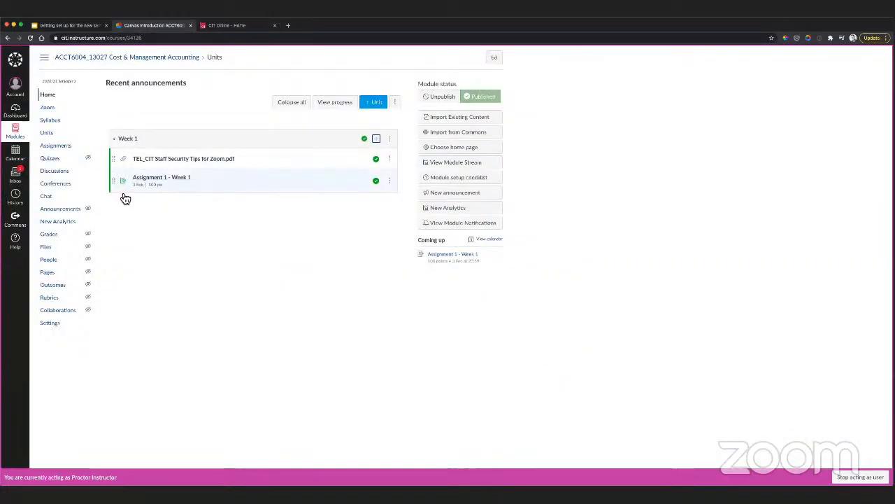
Review the module syllabus and view the Canvas Introduction event from its summary in the calendar
{"action": "left_click", "coordinate": [49, 123]}
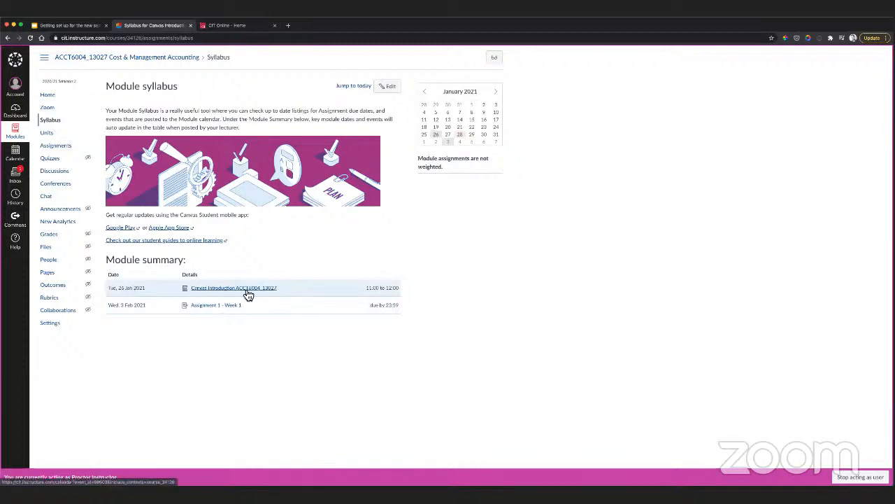
{"action": "left_click", "coordinate": [273, 289]}
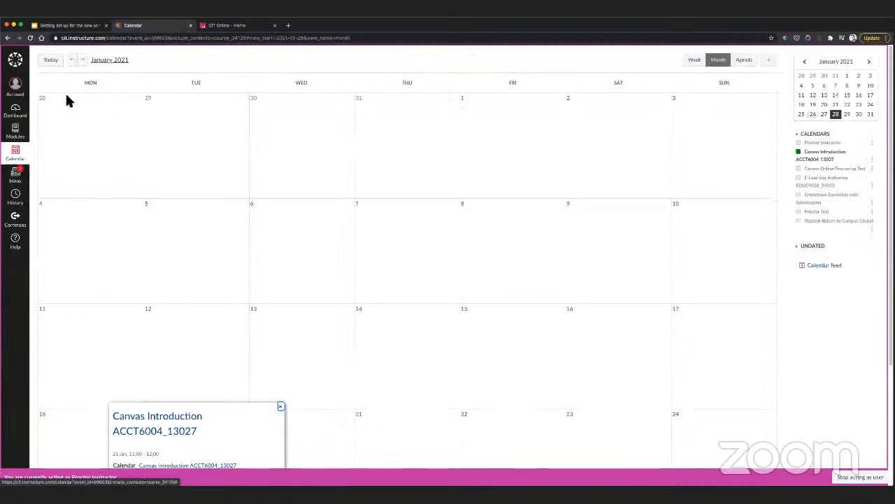
{"action": "left_click", "coordinate": [8, 38]}
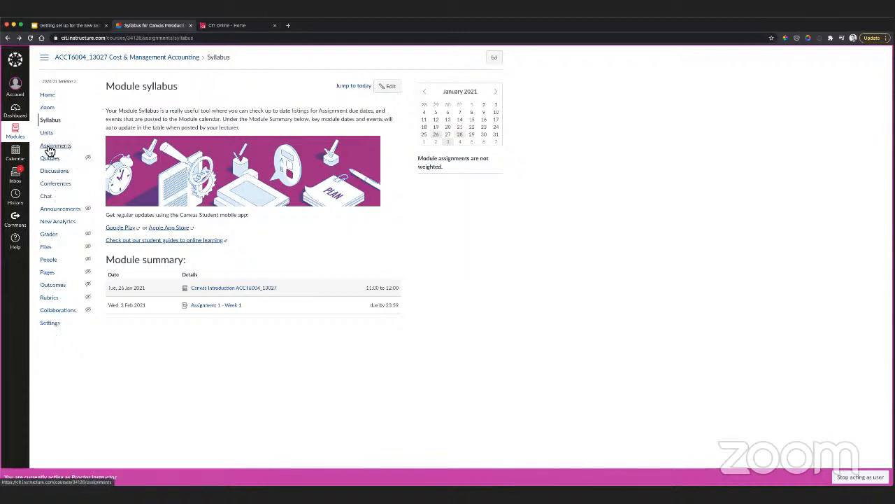
Create a new announcement in the module with the title "Week 1 Introduction"
{"action": "left_click", "coordinate": [63, 212]}
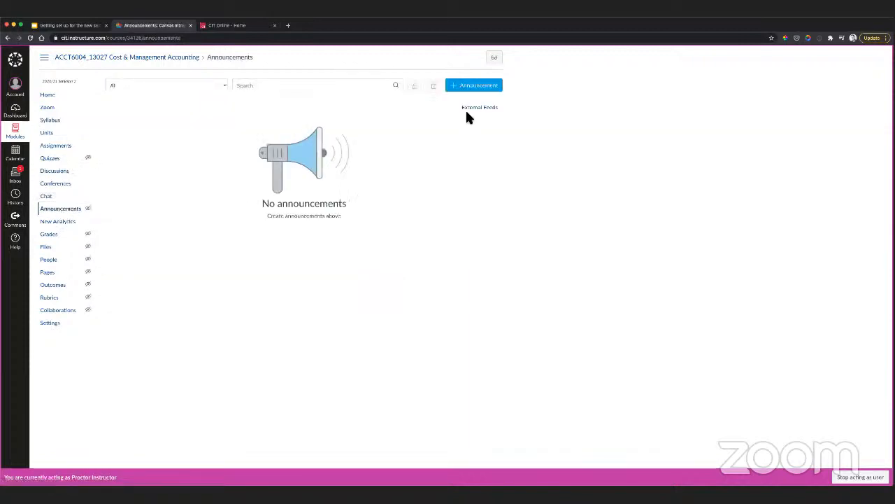
{"action": "left_click", "coordinate": [469, 91]}
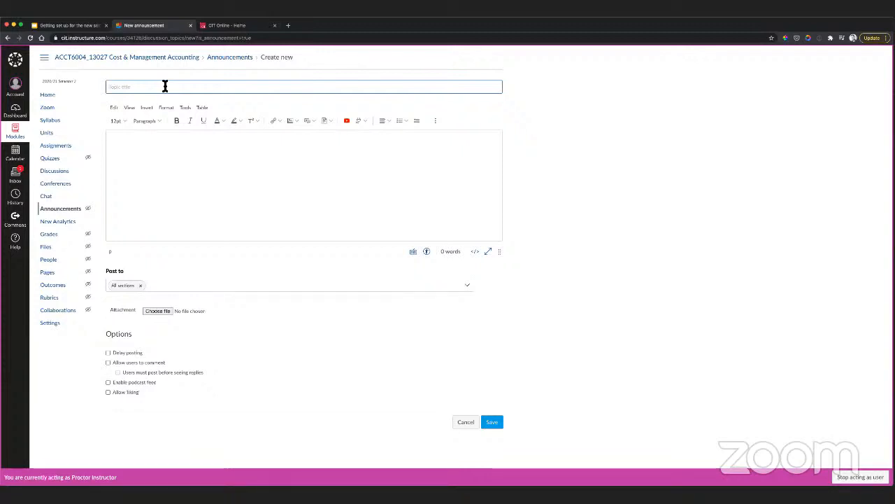
{"action": "type", "text": "Week 1"}
{"action": "type", "text": "Introduction"}
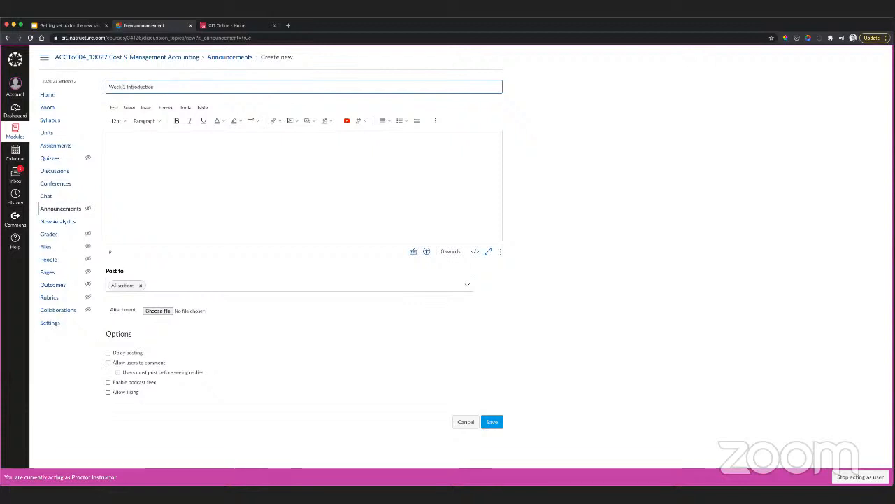
Enter "Body text" as the announcement's content and save it for all sections
{"action": "left_click", "coordinate": [172, 145]}
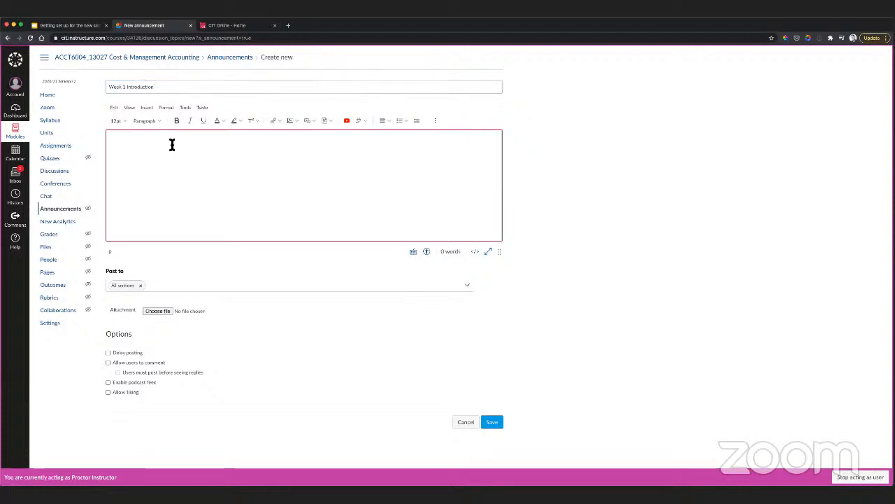
{"action": "left_click", "coordinate": [313, 123]}
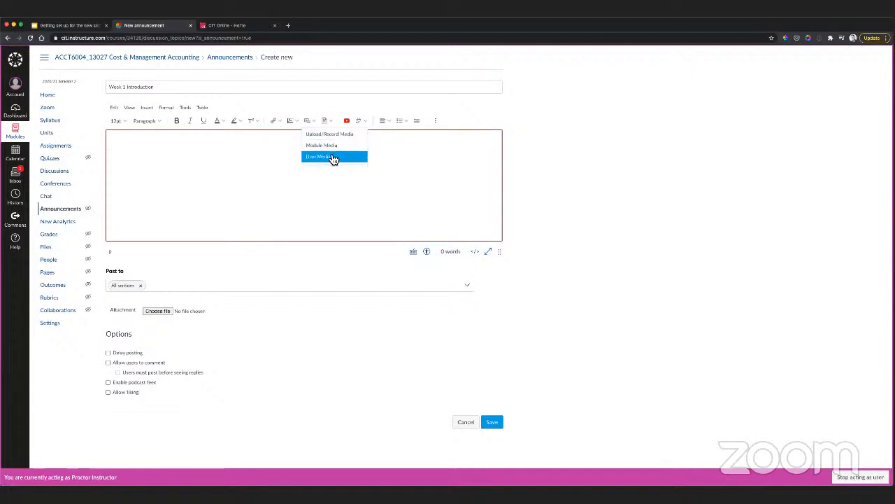
{"action": "left_click", "coordinate": [200, 151]}
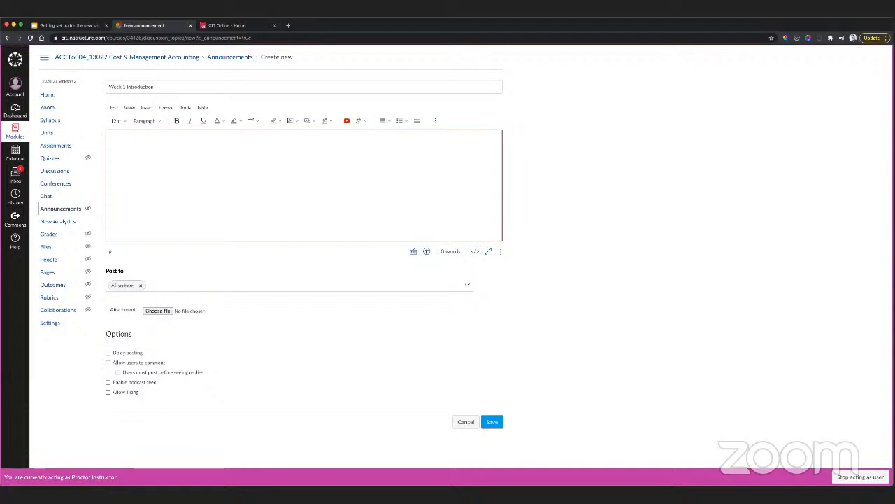
{"action": "type", "text": "Body text"}
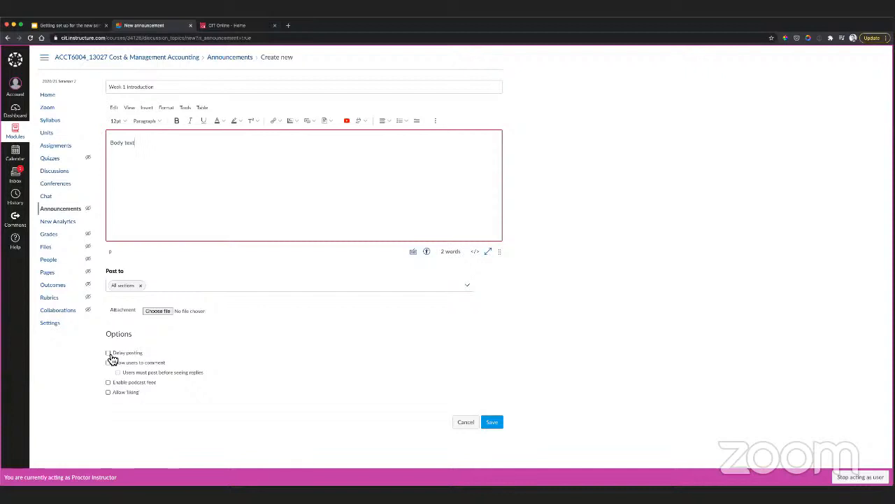
{"action": "left_click", "coordinate": [500, 429]}
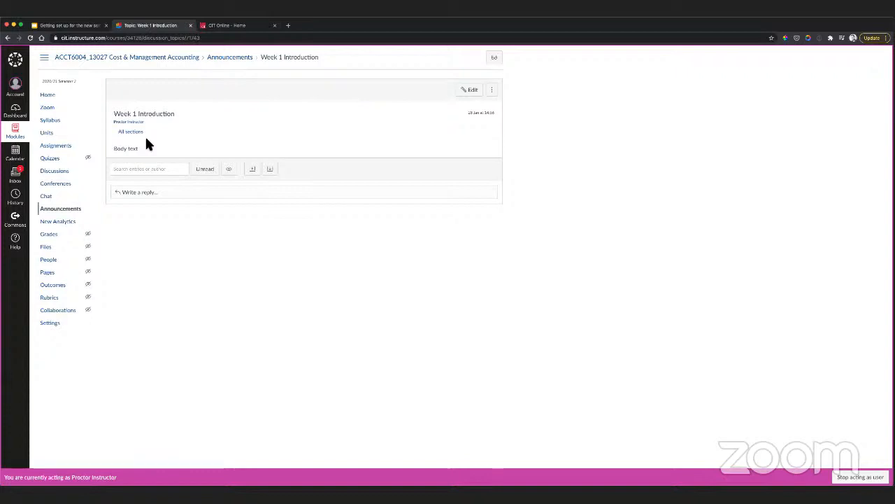
Examine the account notification settings and return to the Cost & Management Accounting module through the dashboard
{"action": "left_click", "coordinate": [50, 99]}
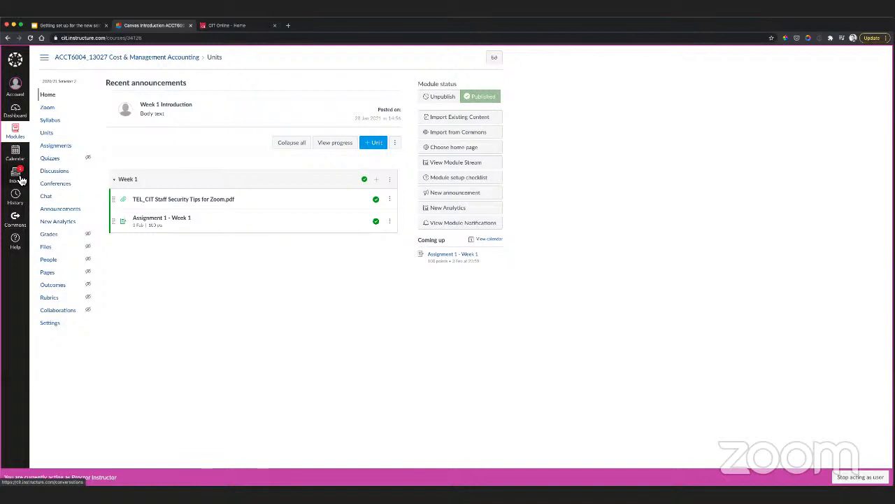
{"action": "left_click", "coordinate": [22, 90]}
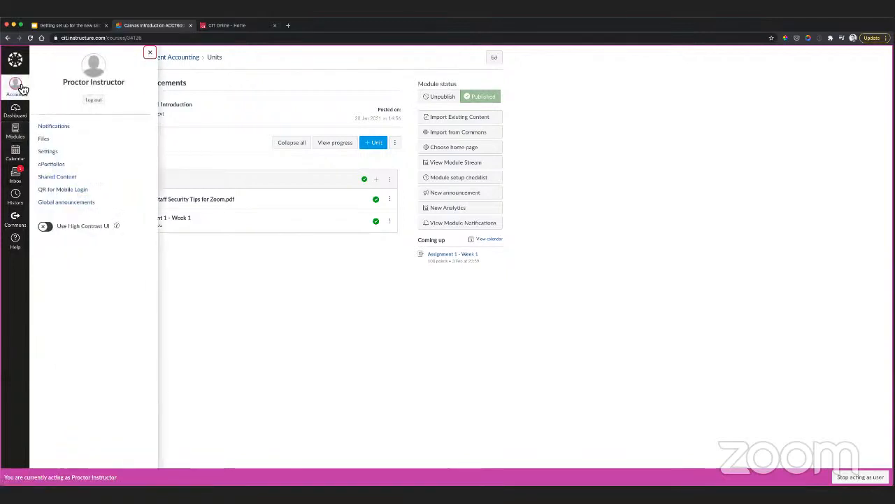
{"action": "left_click", "coordinate": [56, 128]}
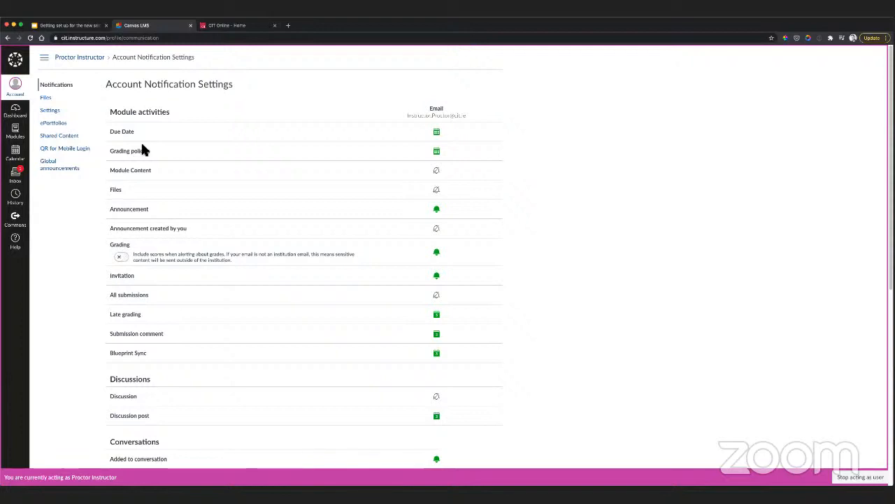
{"action": "left_click", "coordinate": [19, 63]}
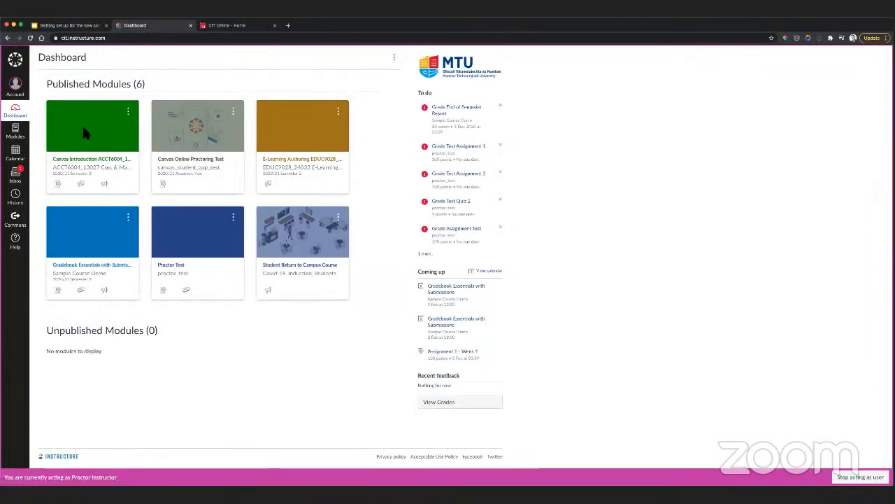
{"action": "left_click", "coordinate": [95, 137]}
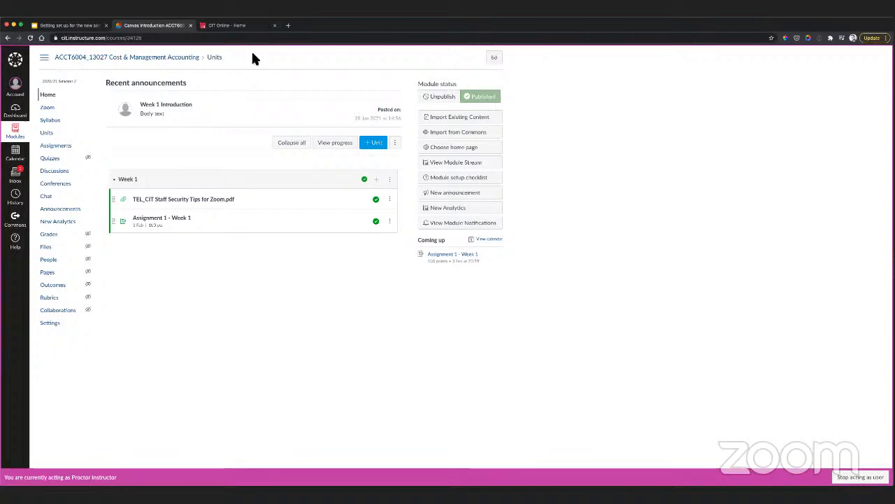
Open telcit.zoom.us in a new browser tab and examine its address and the sign-in option for CIT staff
{"action": "left_click", "coordinate": [287, 25]}
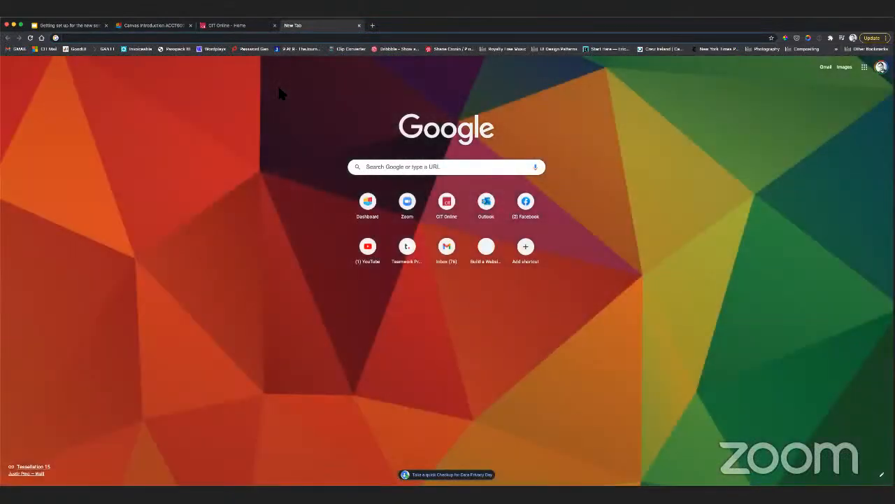
{"action": "type", "text": "telci"}
{"action": "key", "text": "Return"}
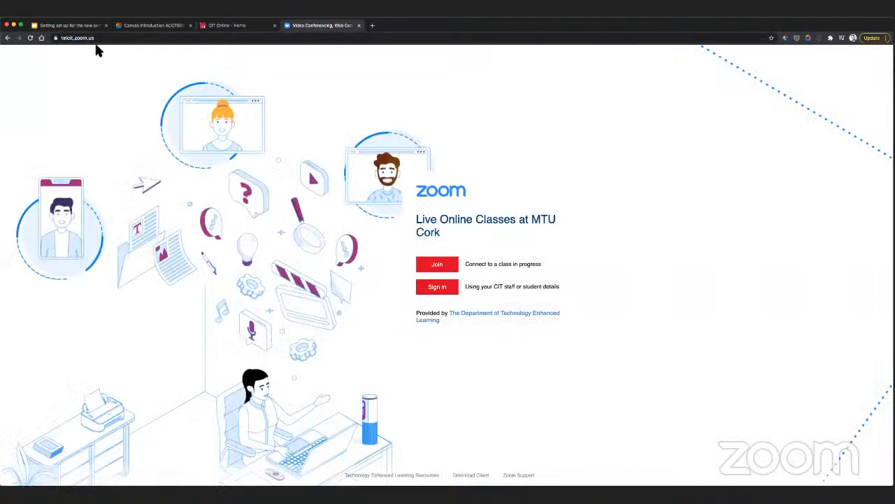
{"action": "left_click", "coordinate": [60, 39]}
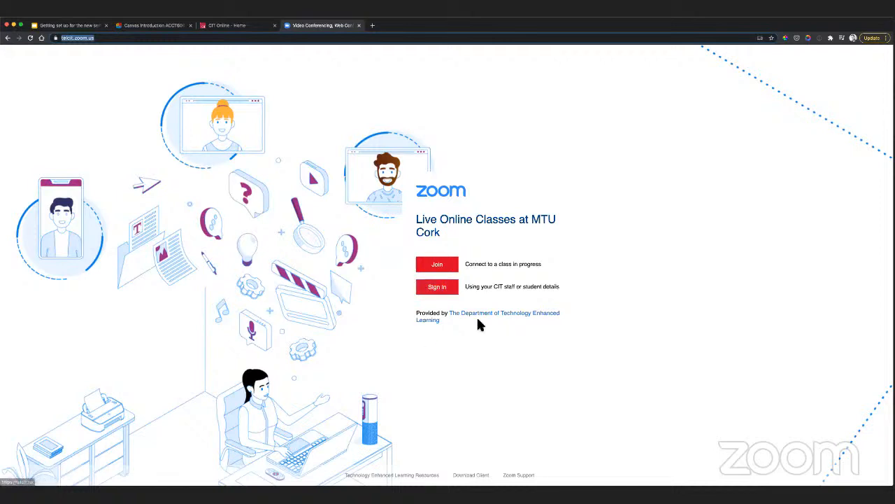
{"action": "left_click_drag", "start_coordinate": [494, 289], "coordinate": [514, 290]}
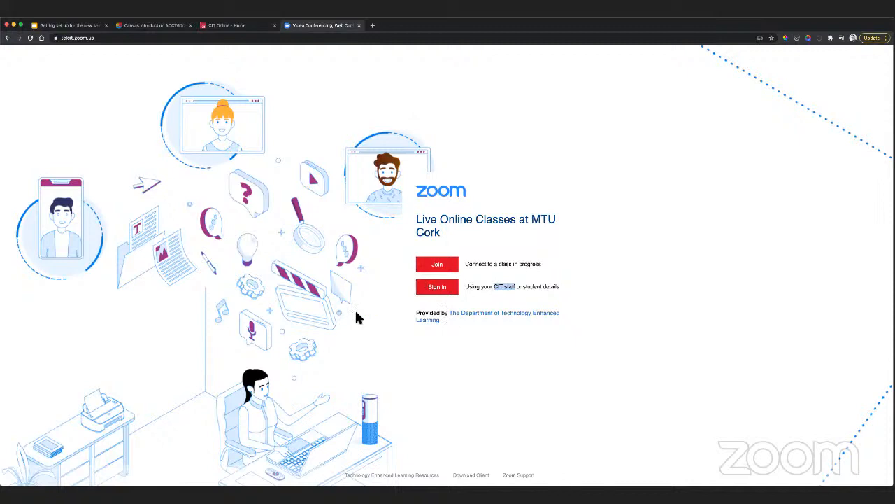
Switch to the CIT Online site and open the staff help articles on remote teaching
{"action": "left_click", "coordinate": [231, 27]}
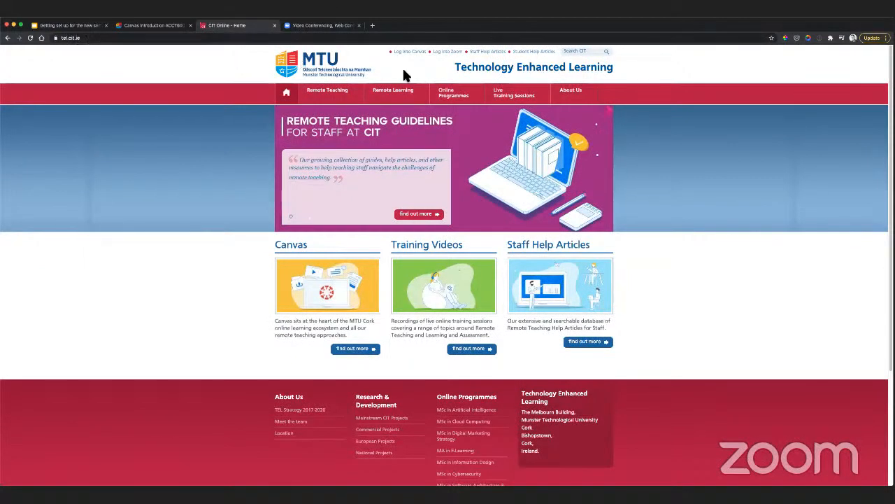
{"action": "left_click", "coordinate": [487, 56]}
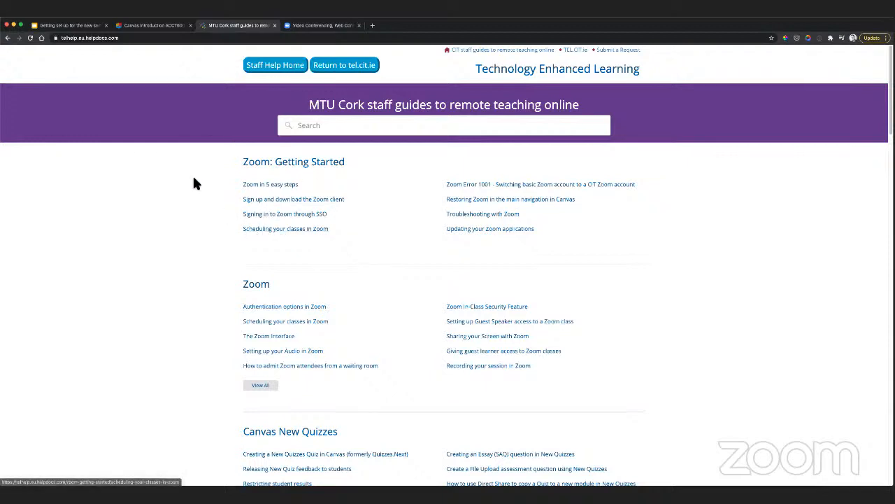
Switch back to the Canvas module and examine the cloud recordings and upcoming meetings in its Zoom area
{"action": "left_click", "coordinate": [147, 26]}
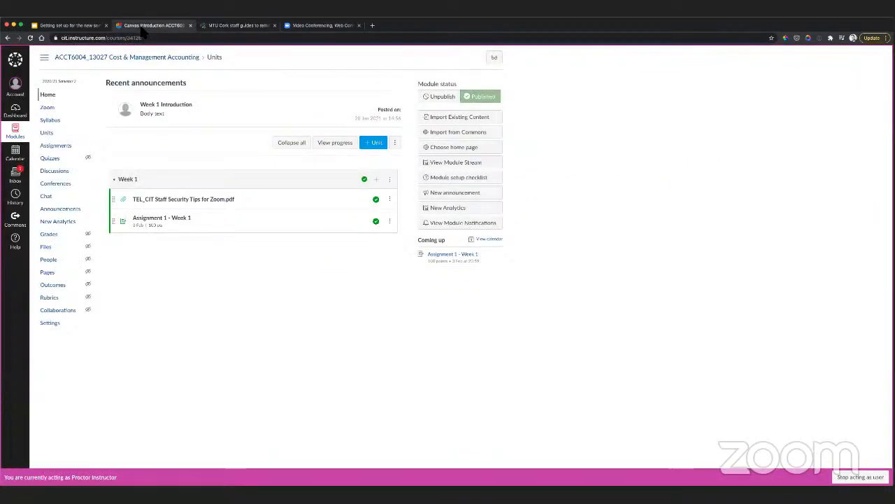
{"action": "left_click", "coordinate": [49, 110]}
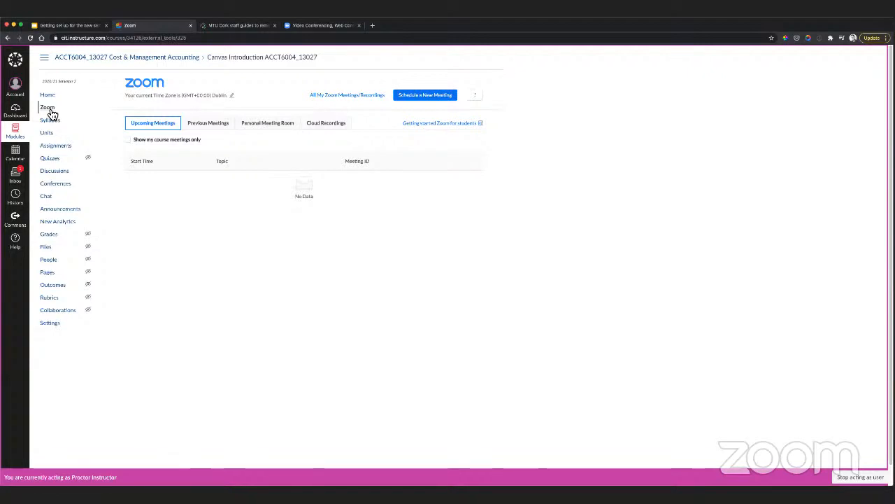
{"action": "left_click", "coordinate": [330, 129]}
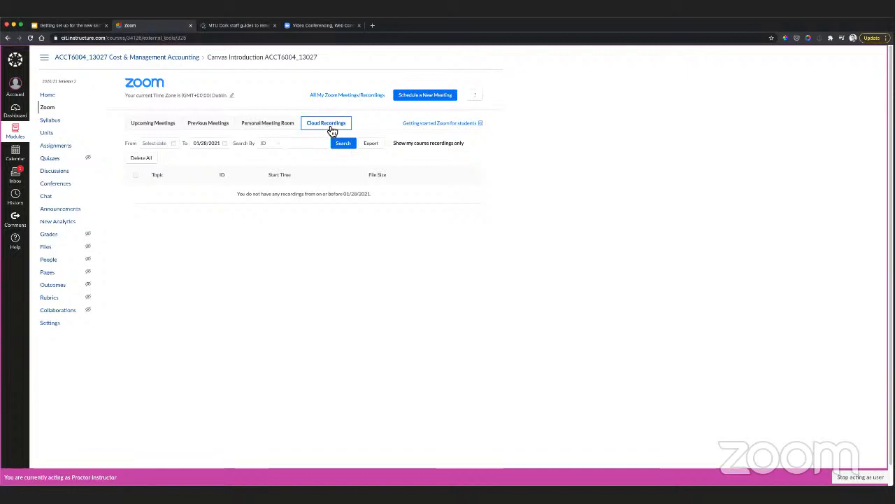
{"action": "left_click", "coordinate": [159, 128]}
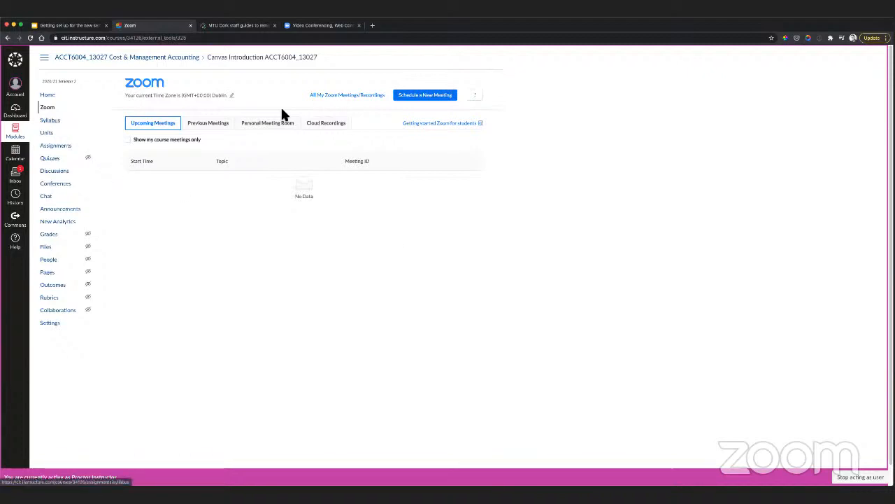
Start scheduling a new Zoom meeting for the module and try out the recurring meeting option, leaving it off
{"action": "left_click", "coordinate": [442, 103]}
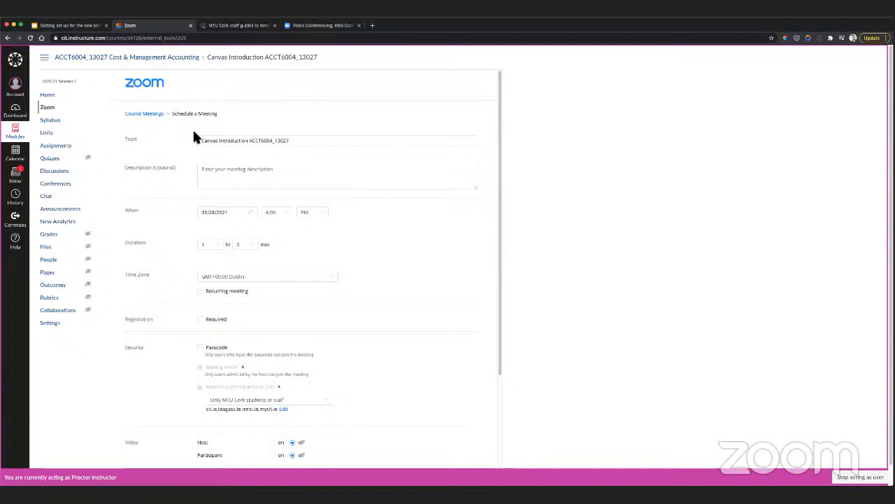
{"action": "left_click", "coordinate": [233, 177]}
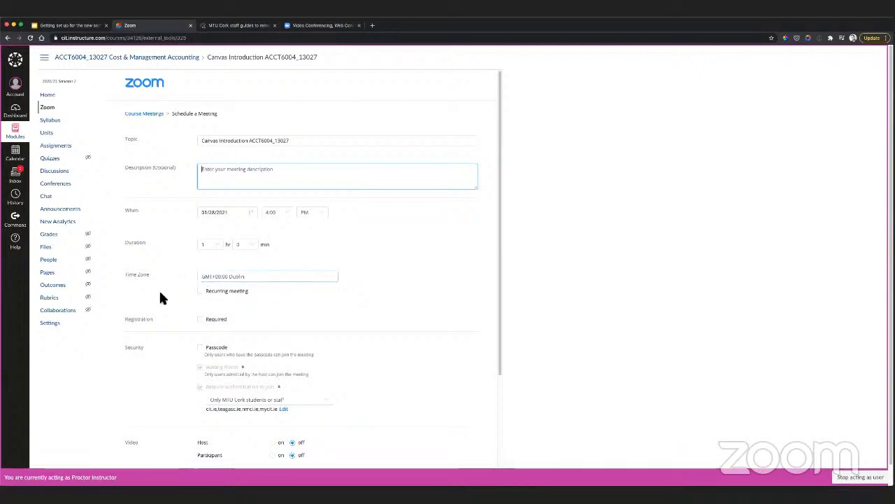
{"action": "left_click", "coordinate": [201, 292]}
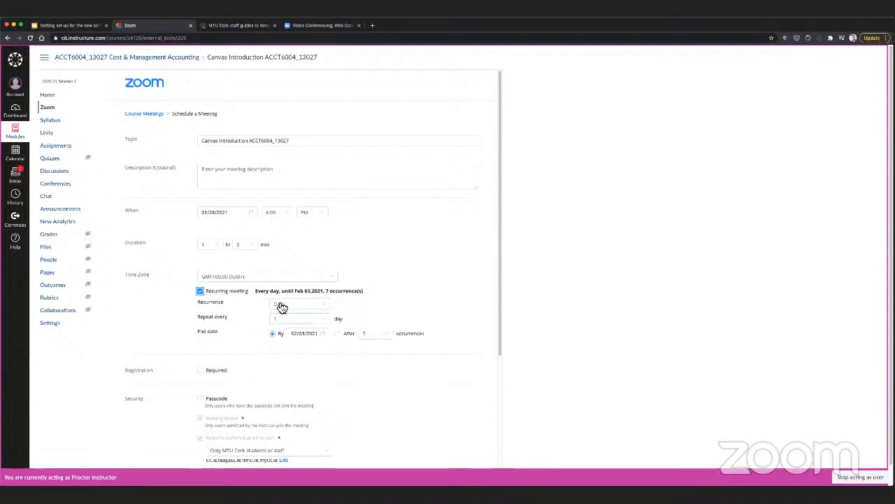
{"action": "left_click", "coordinate": [202, 292]}
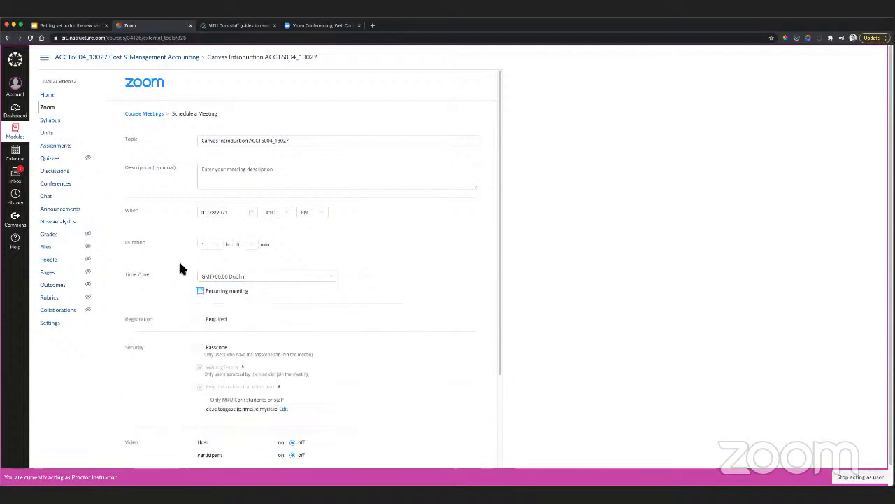
{"action": "scroll", "coordinate": [180, 266], "scroll_direction": "down", "scroll_amount": 2}
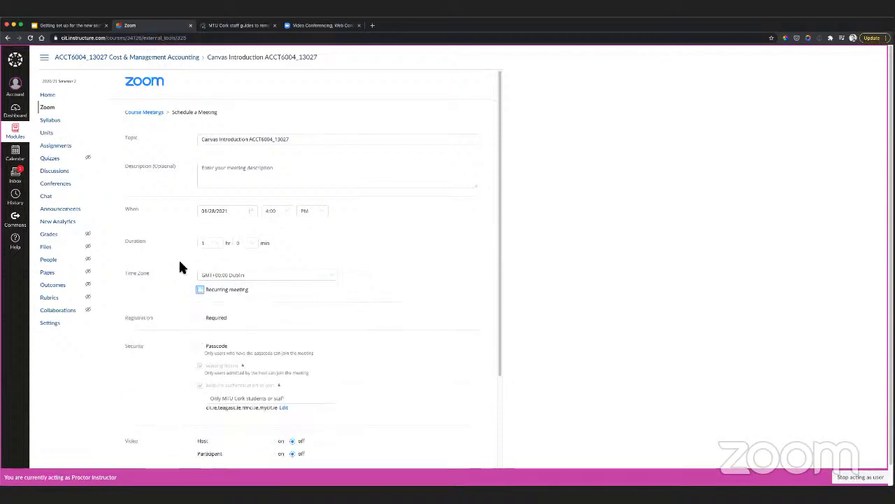
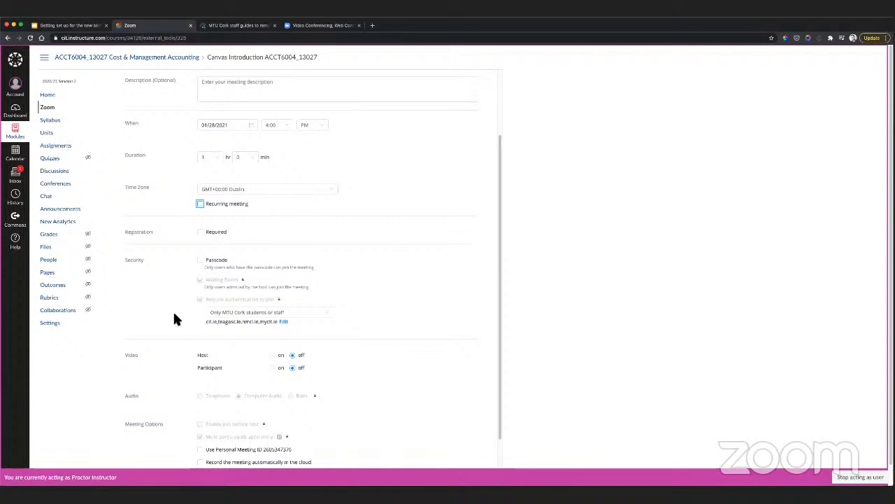
Let all authenticated users, including external speakers, join the meeting and protect it with a meeting passcode
{"action": "left_click", "coordinate": [237, 313]}
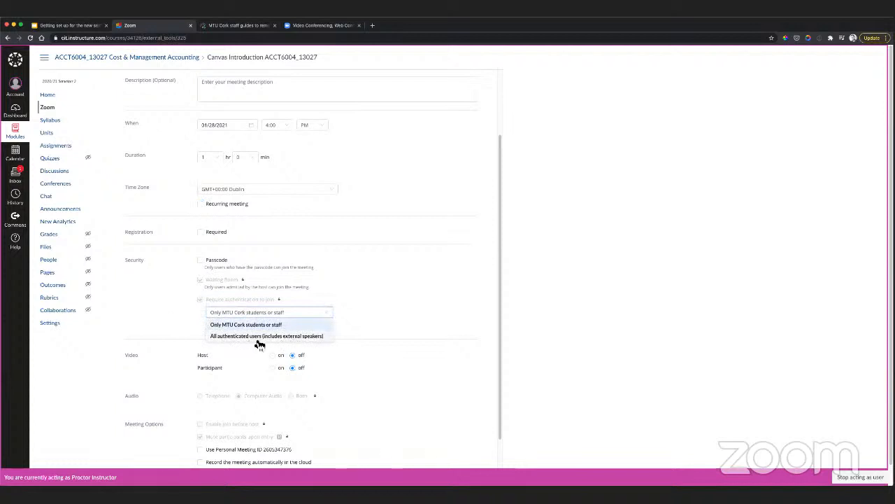
{"action": "left_click", "coordinate": [245, 337]}
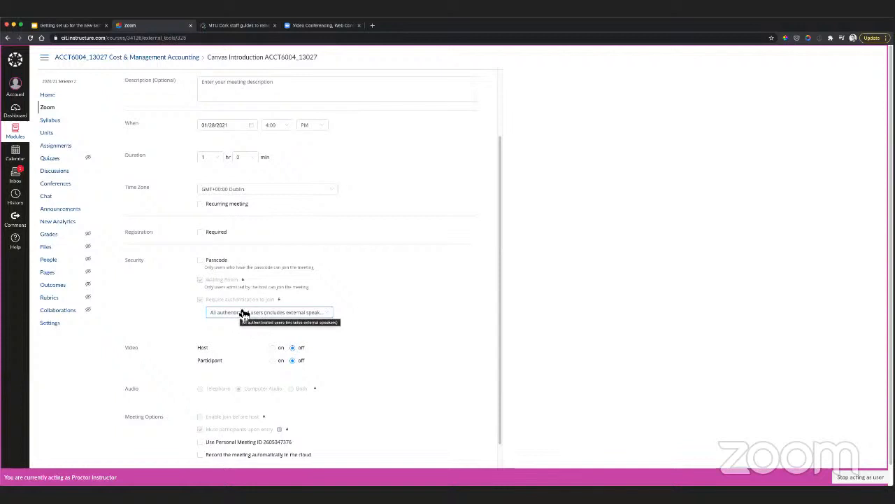
{"action": "left_click", "coordinate": [201, 263]}
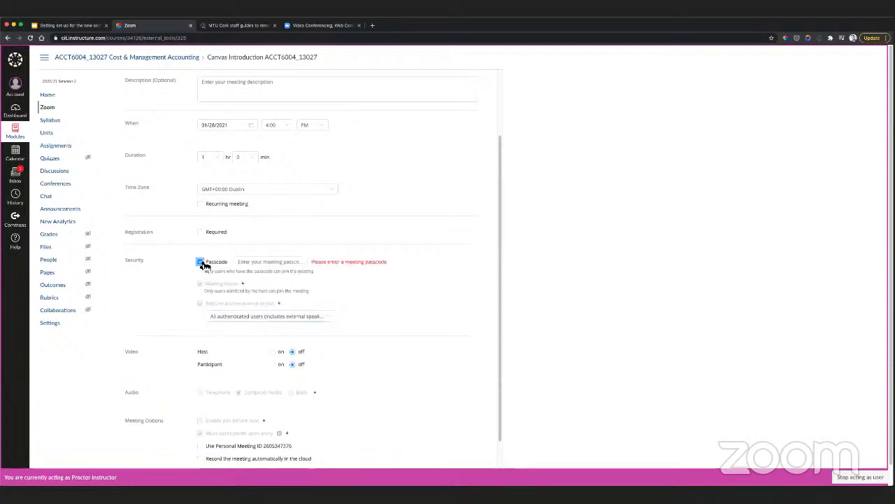
{"action": "left_click", "coordinate": [254, 262]}
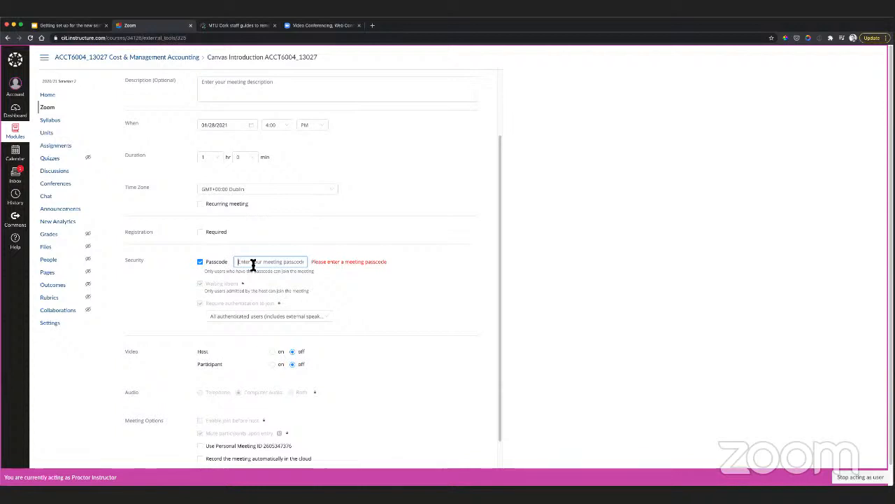
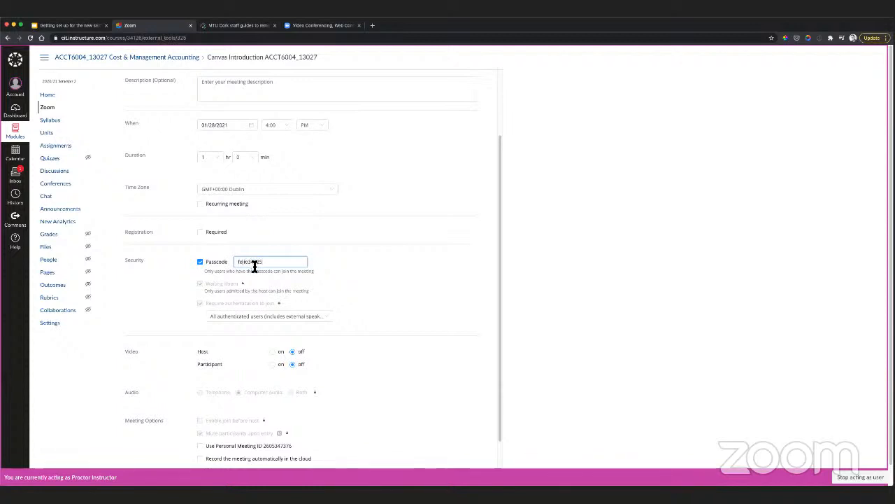
{"action": "scroll", "coordinate": [263, 265], "scroll_direction": "down", "scroll_amount": 1}
{"action": "scroll", "coordinate": [263, 265], "scroll_direction": "down", "scroll_amount": 3}
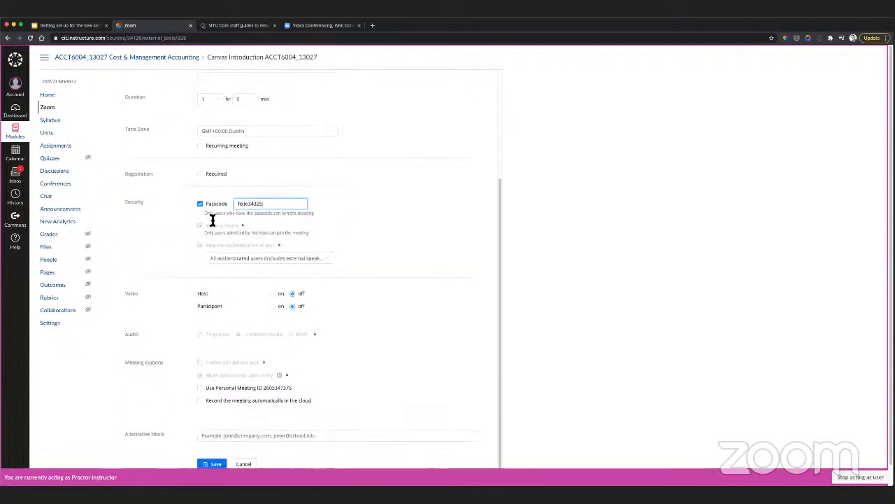
{"action": "left_click_drag", "start_coordinate": [270, 205], "coordinate": [238, 205]}
Leave the personal meeting ID option off and the alternative hosts empty, and save the new Zoom meeting
{"action": "scroll", "coordinate": [205, 266], "scroll_direction": "down", "scroll_amount": 1}
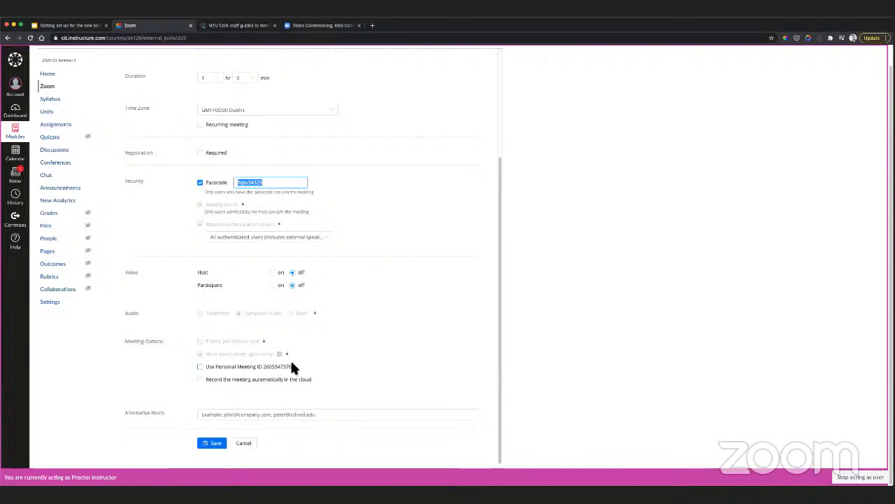
{"action": "left_click_drag", "start_coordinate": [293, 367], "coordinate": [207, 369]}
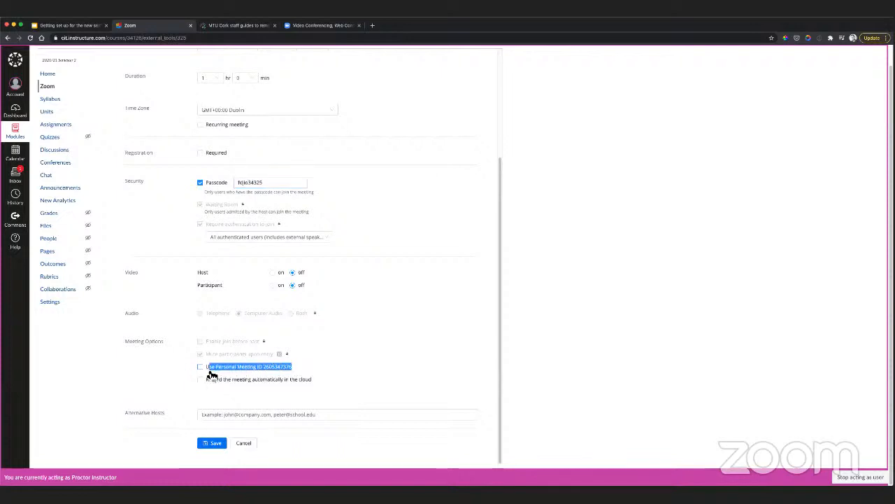
{"action": "left_click", "coordinate": [277, 372]}
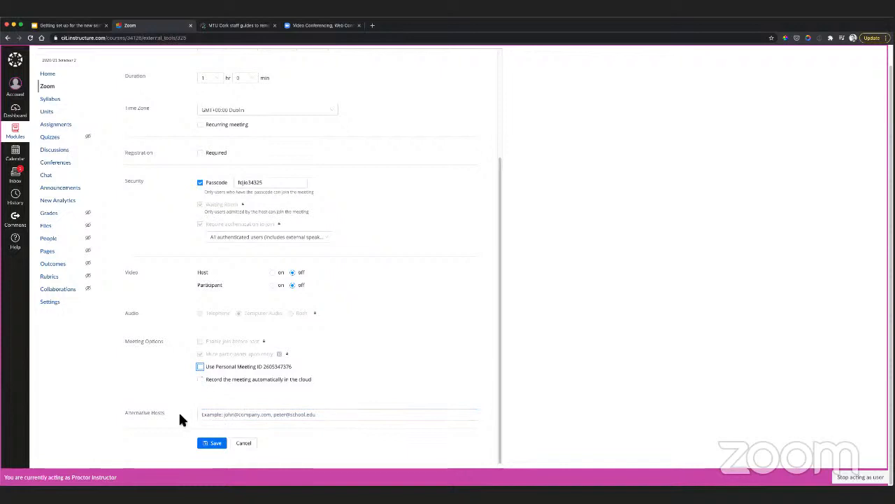
{"action": "left_click", "coordinate": [227, 415]}
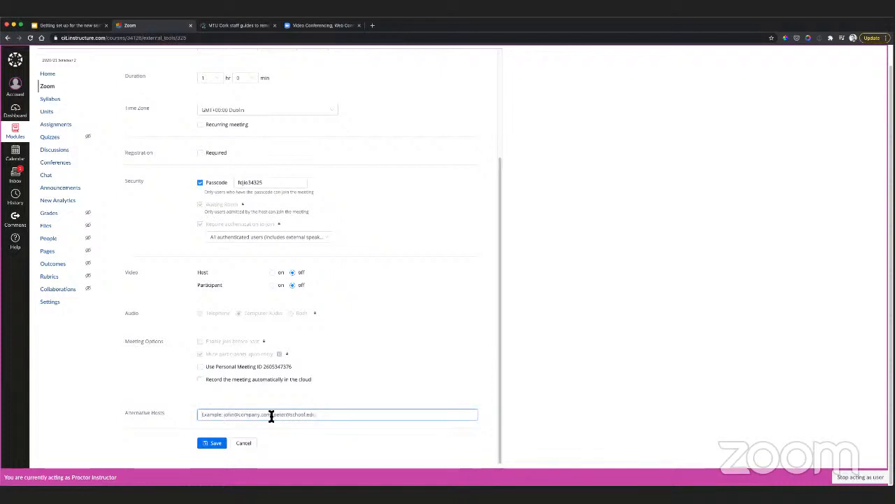
{"action": "left_click", "coordinate": [213, 444]}
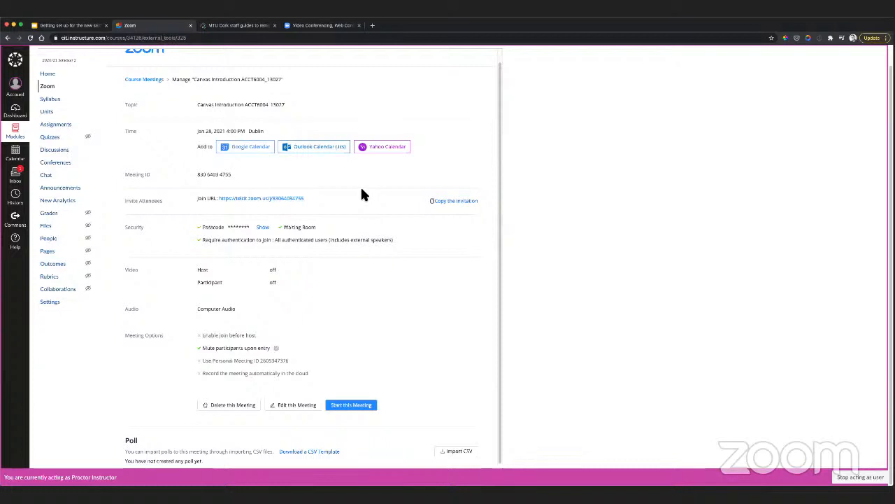
Return to the module's Zoom overview and check its upcoming meetings and cloud recordings
{"action": "left_click", "coordinate": [53, 88]}
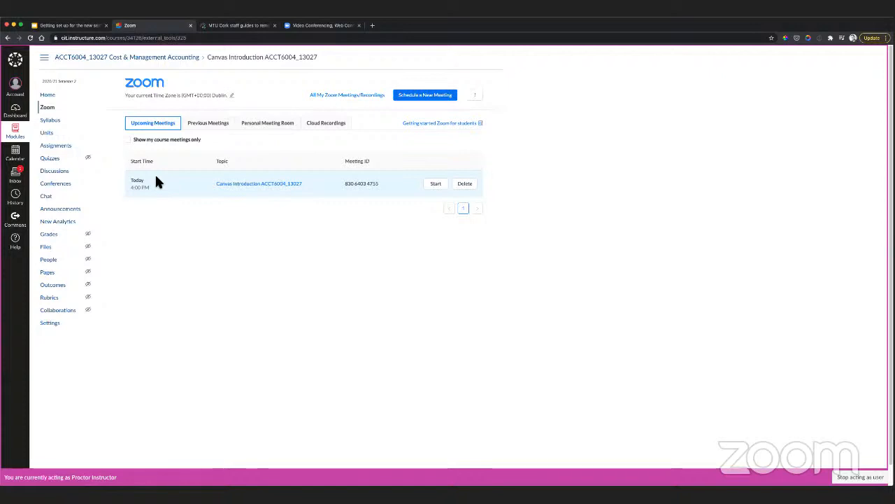
{"action": "left_click", "coordinate": [338, 124]}
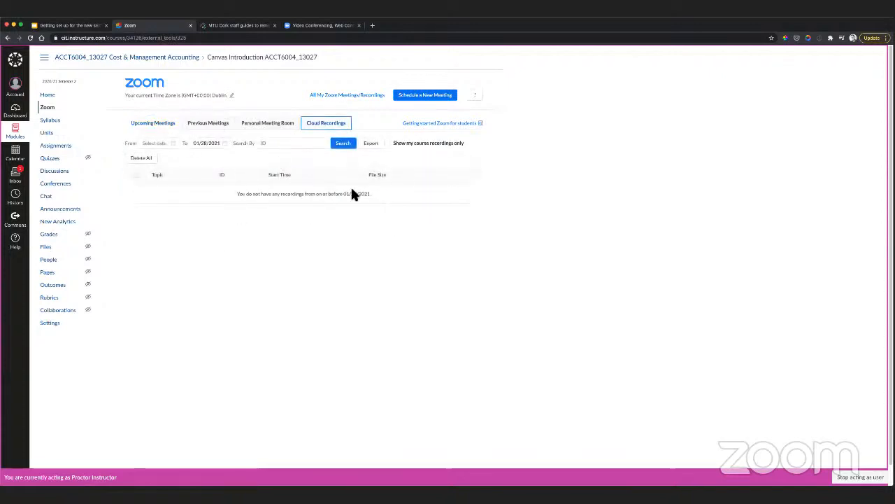
{"action": "left_click", "coordinate": [152, 123]}
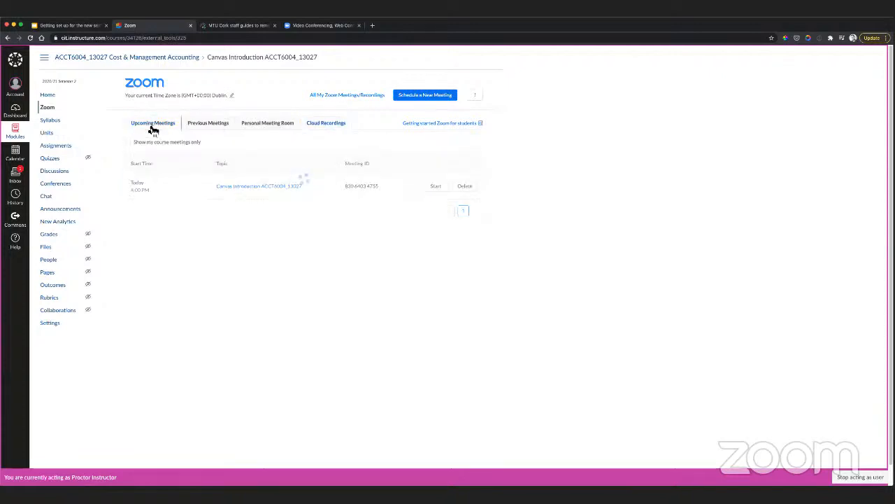
Check the January 2021 calendar and the module syllabus for the scheduled Zoom class
{"action": "left_click", "coordinate": [16, 160]}
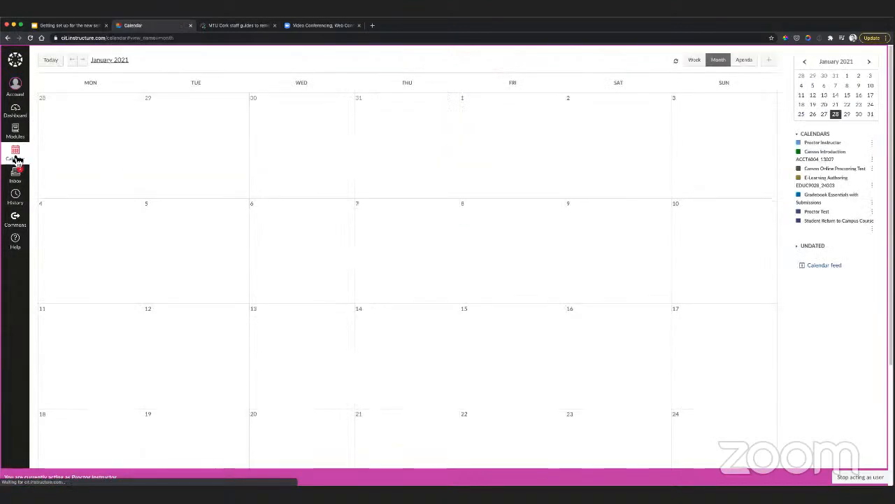
{"action": "scroll", "coordinate": [242, 266], "scroll_direction": "down", "scroll_amount": 4}
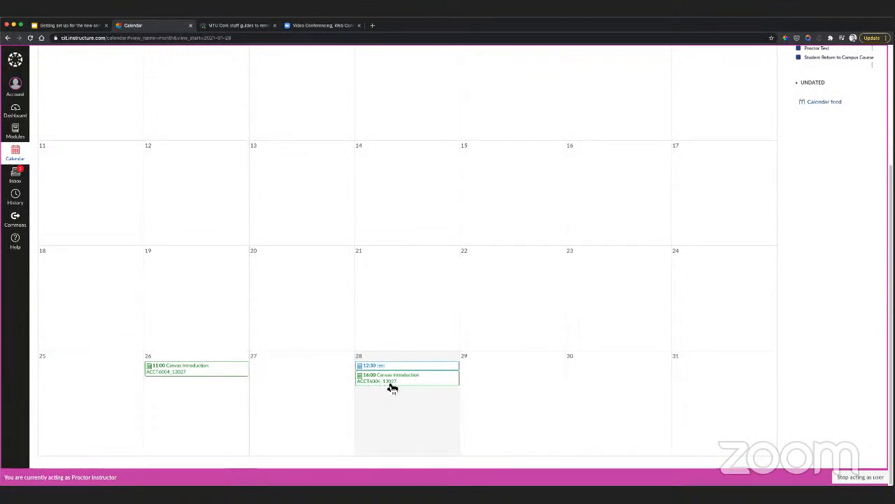
{"action": "left_click", "coordinate": [8, 38]}
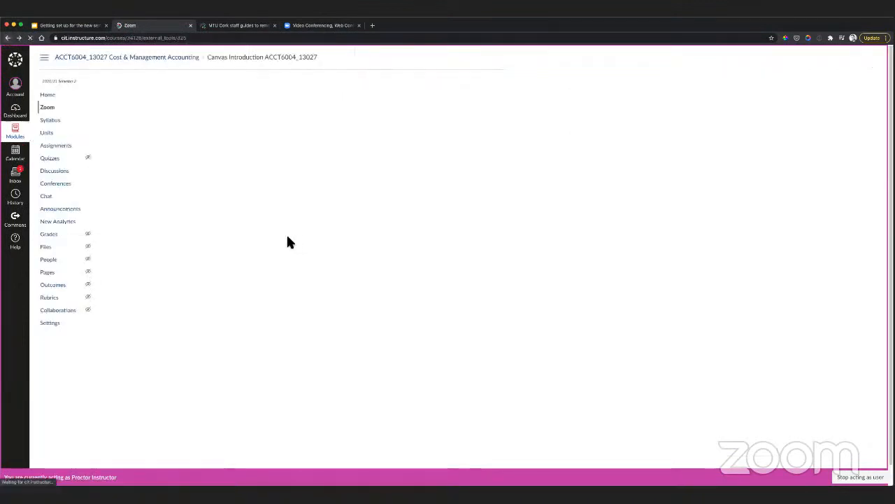
{"action": "left_click", "coordinate": [54, 122]}
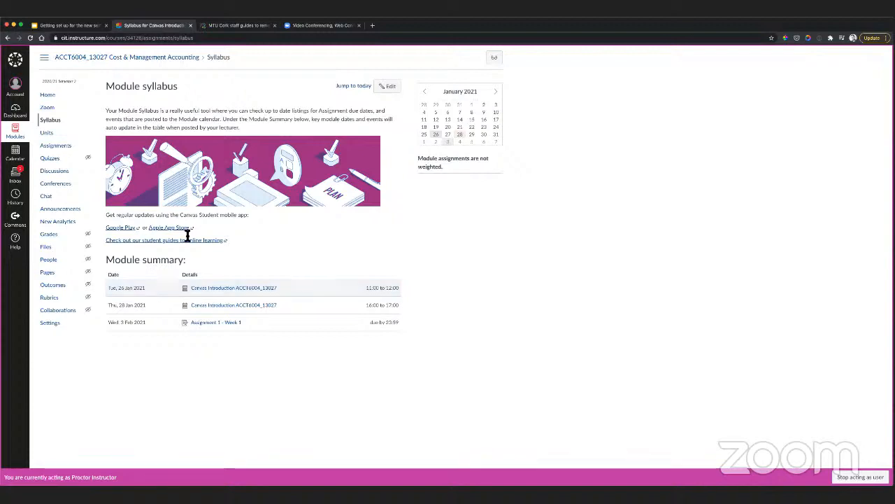
Switch to the Google Slides presentation and show the Accessing Supports slide
{"action": "left_click", "coordinate": [64, 28]}
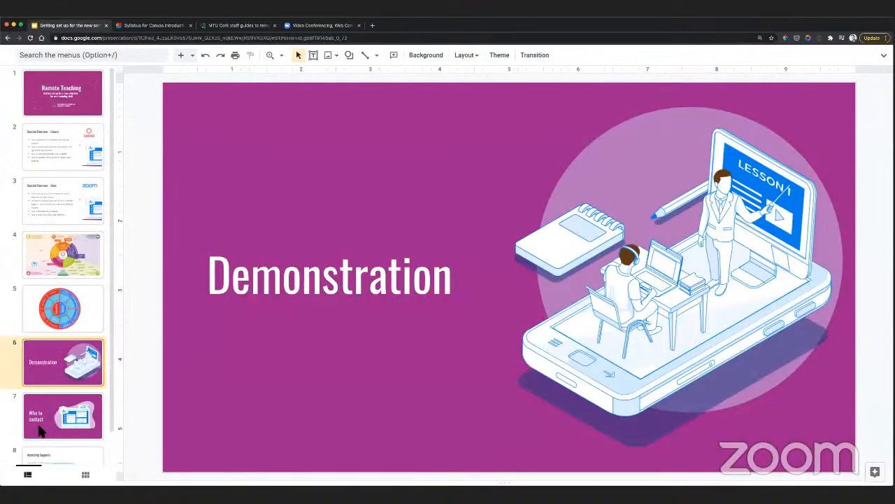
{"action": "scroll", "coordinate": [54, 410], "scroll_direction": "down", "scroll_amount": 2}
{"action": "left_click", "coordinate": [54, 405]}
{"action": "left_click", "coordinate": [52, 447]}
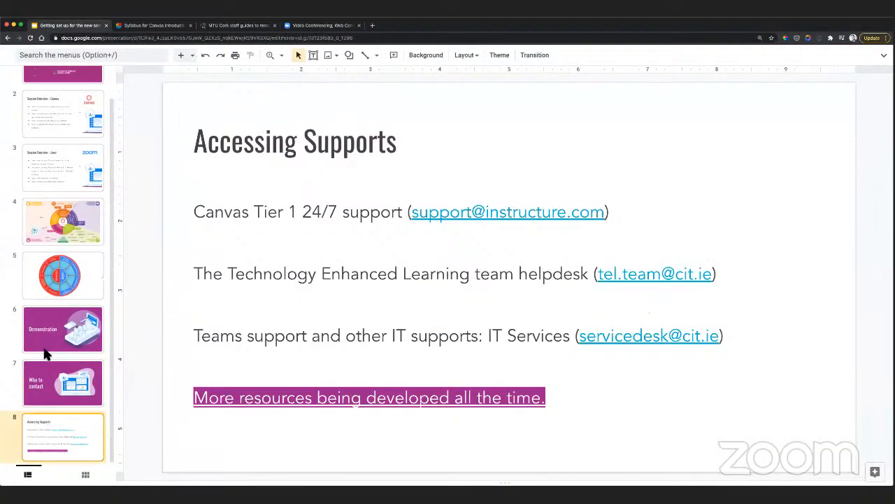